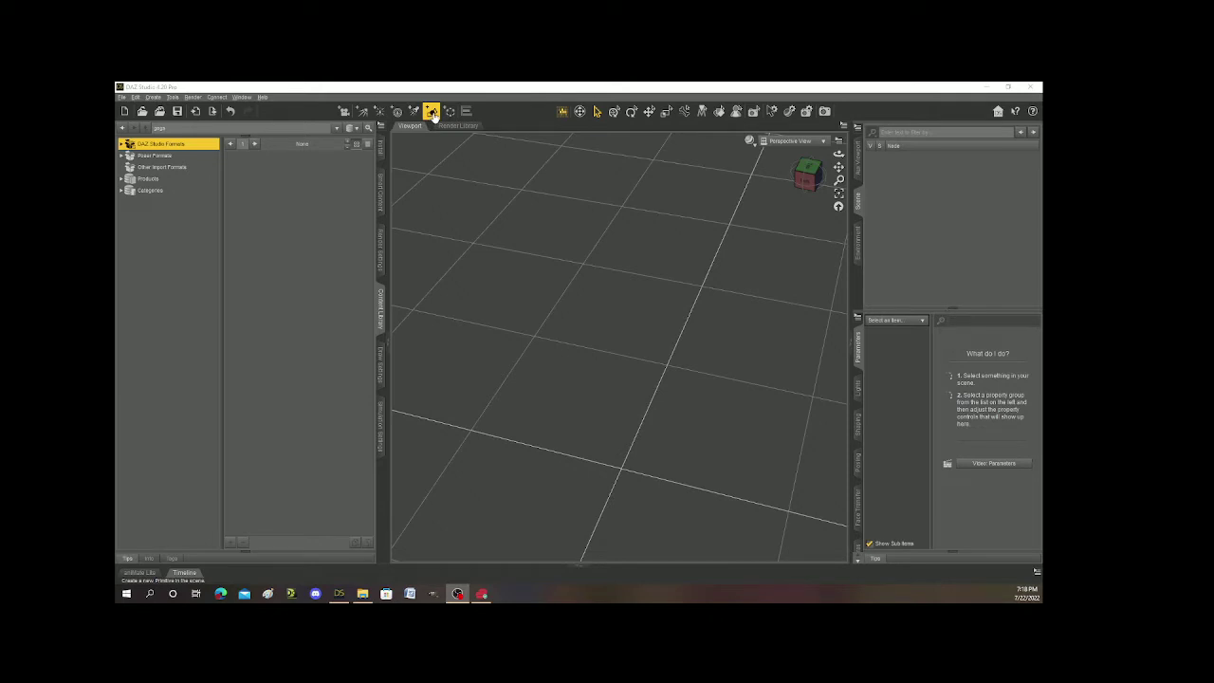
Step: Start a new primitive and list its shape types: Cube, Cylinder, Cone, Sphere, Torus, Plane
left_click(431, 112)
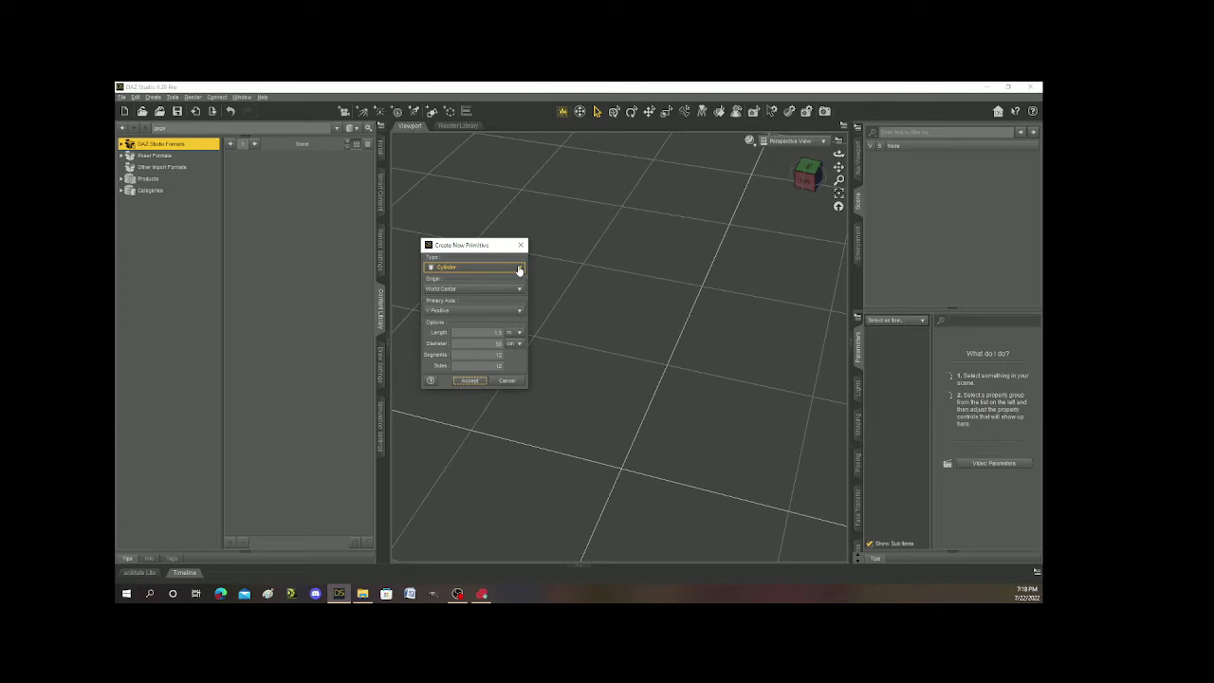
left_click(519, 270)
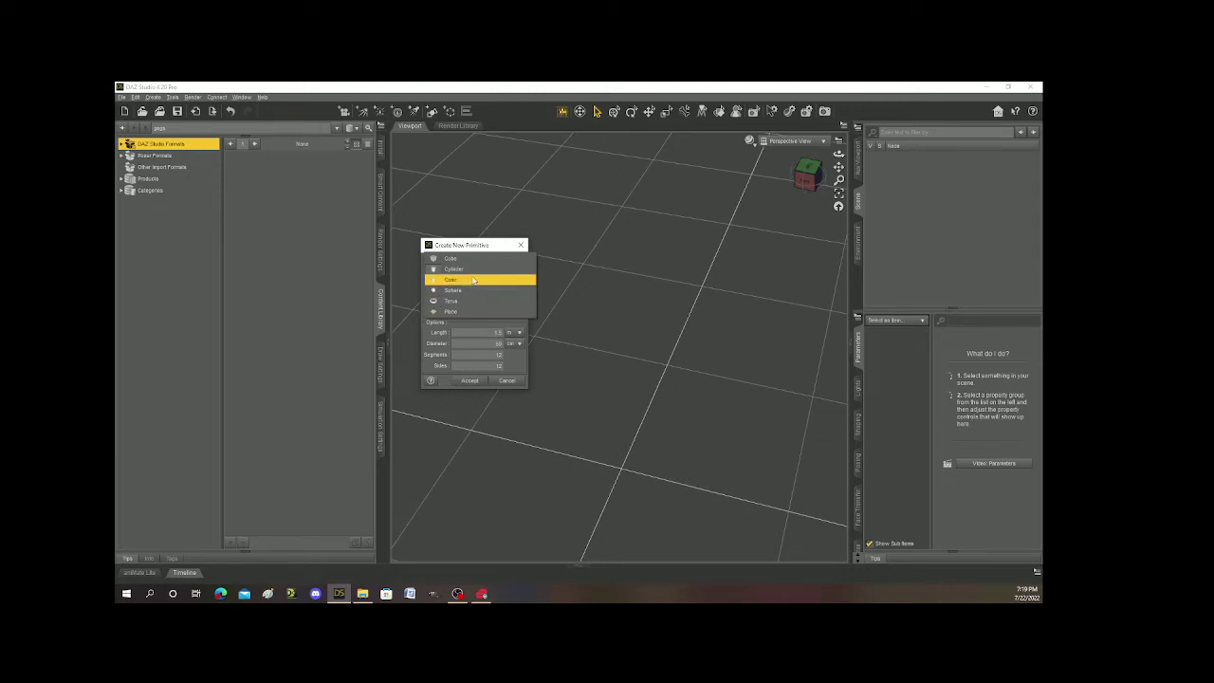
Step: Choose Cube as the new primitive's type
left_click(455, 259)
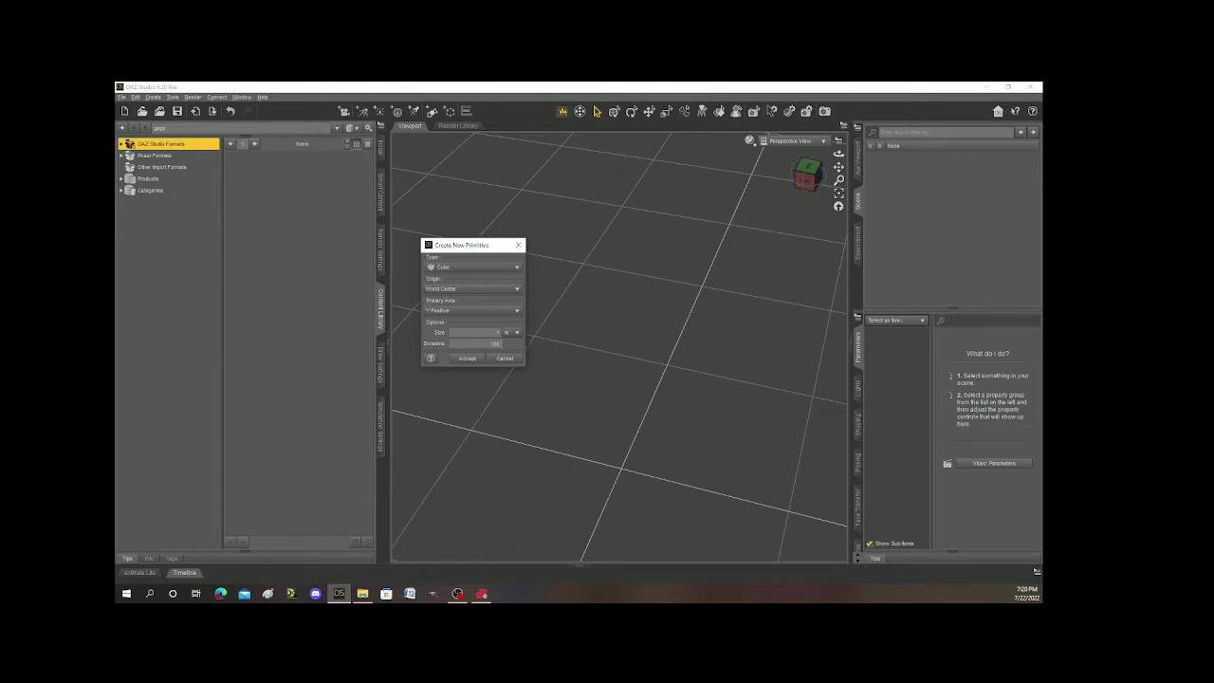
Step: Create the cube on the grid, then orbit and zoom out for a wider view
left_click(467, 359)
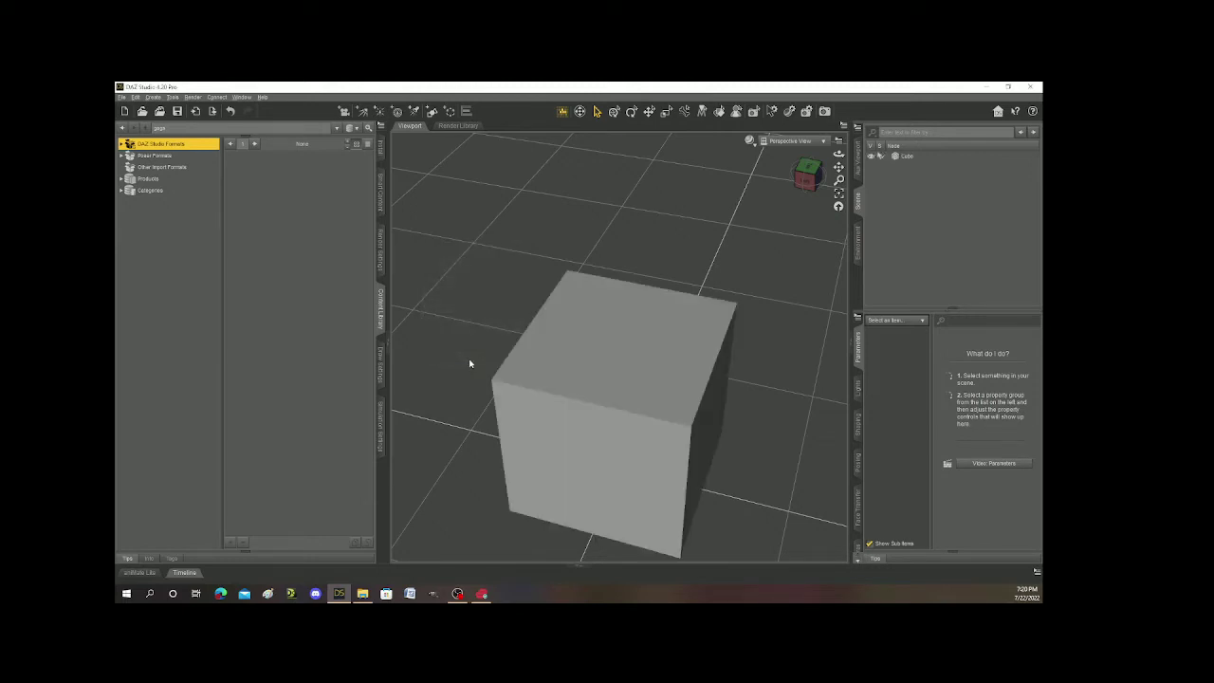
left_click_drag(807, 179, 723, 297)
scroll(722, 297, "down", 5)
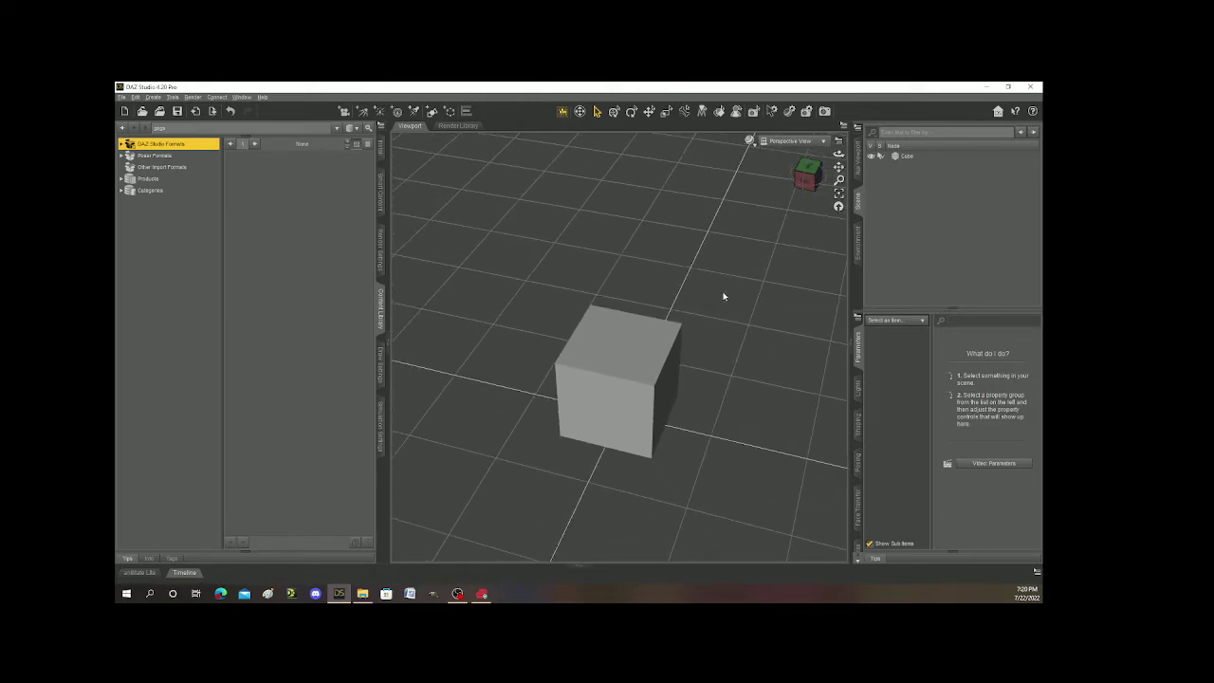
mouse_move(818, 194)
left_mouse_down()
mouse_move(822, 212)
mouse_move(809, 176)
left_mouse_up()
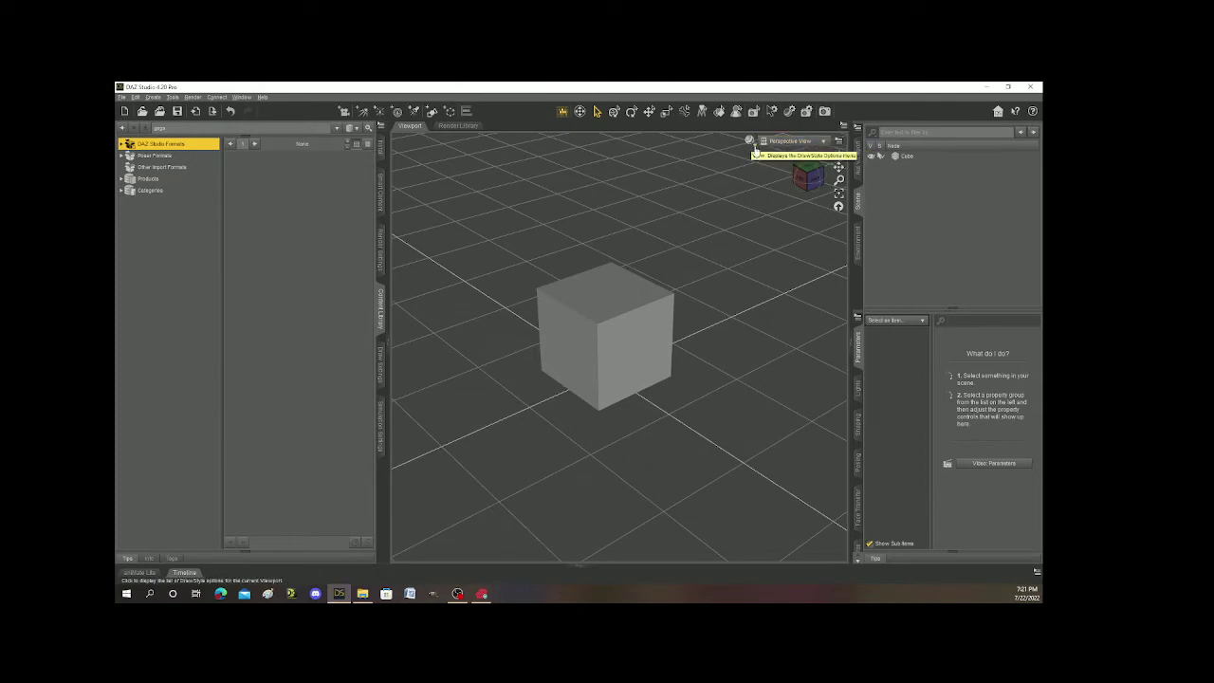
Step: Switch the viewport to Wire Shaded and inspect the cube from front, top and three-quarter angles
left_click(751, 143)
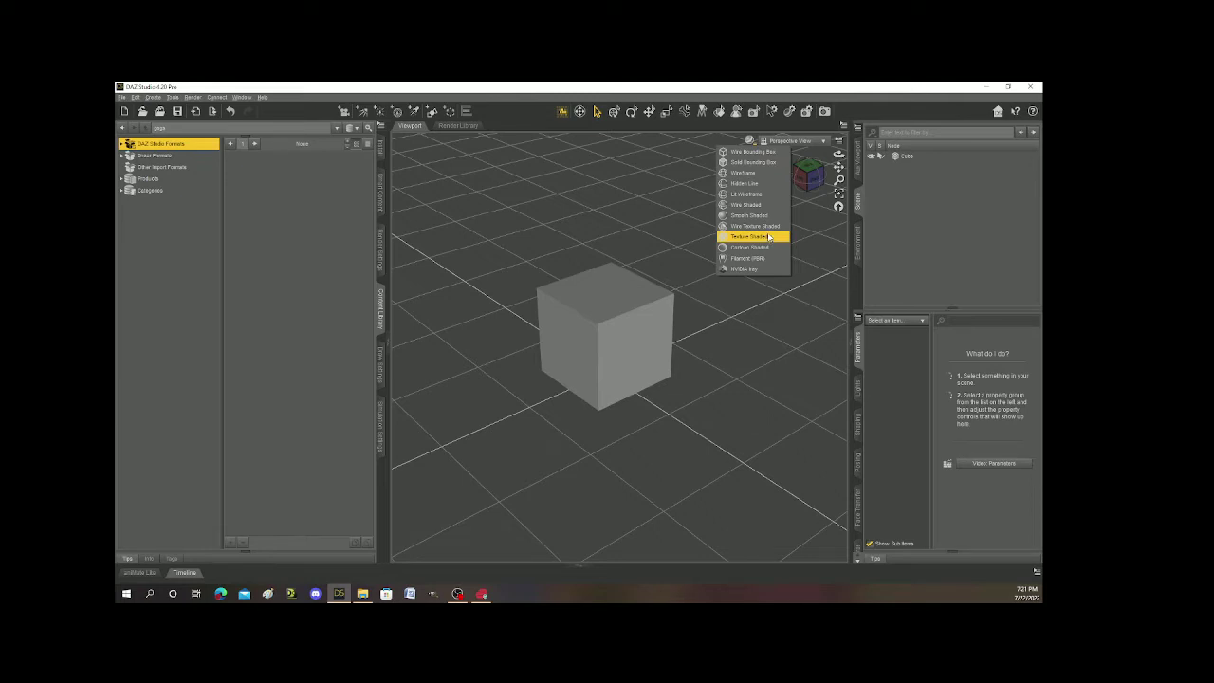
left_click(751, 205)
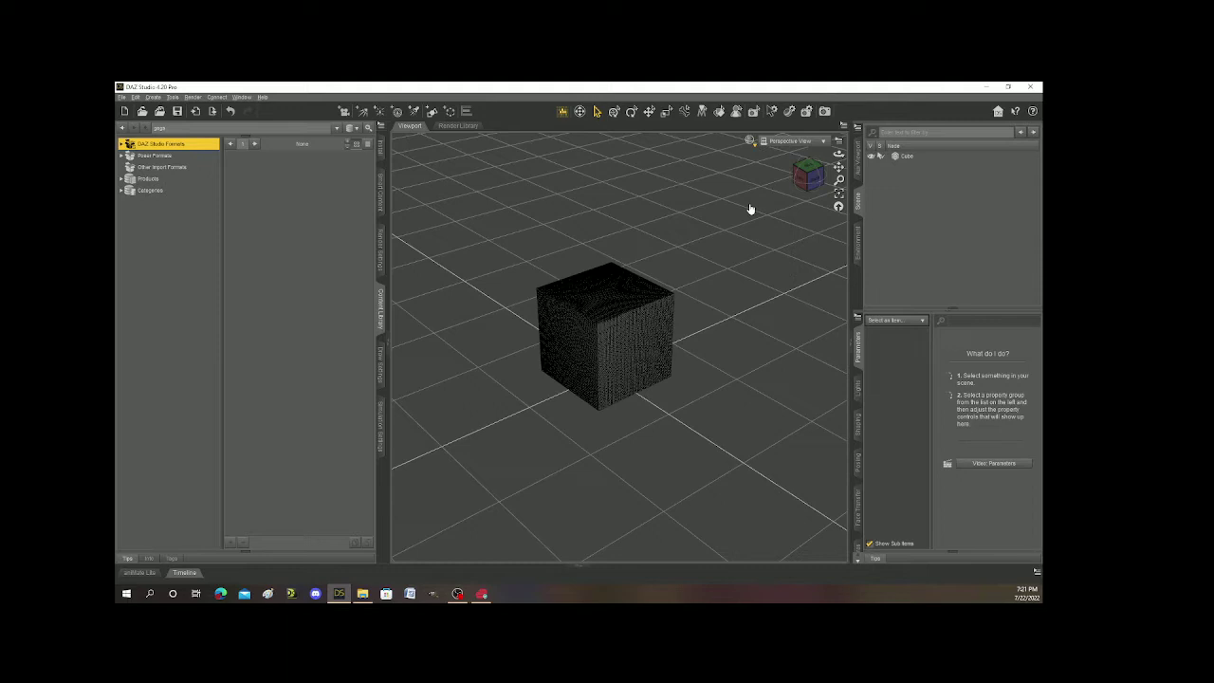
scroll(702, 304, "up", 5)
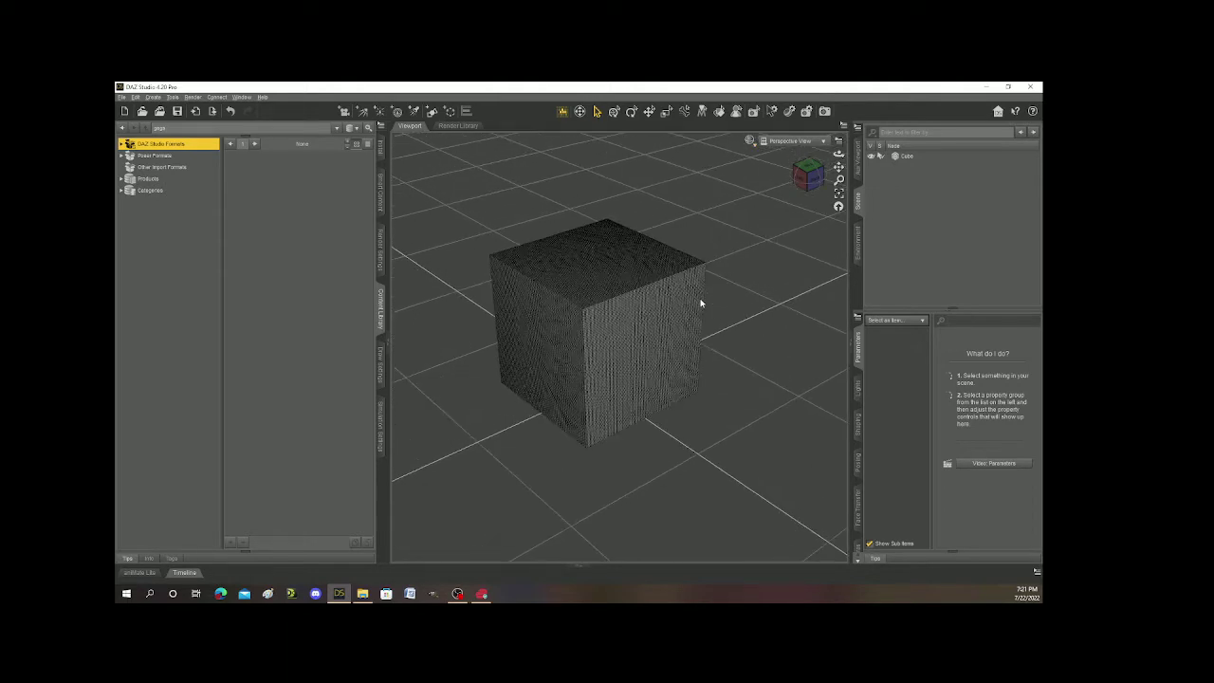
scroll(699, 304, "up", 4)
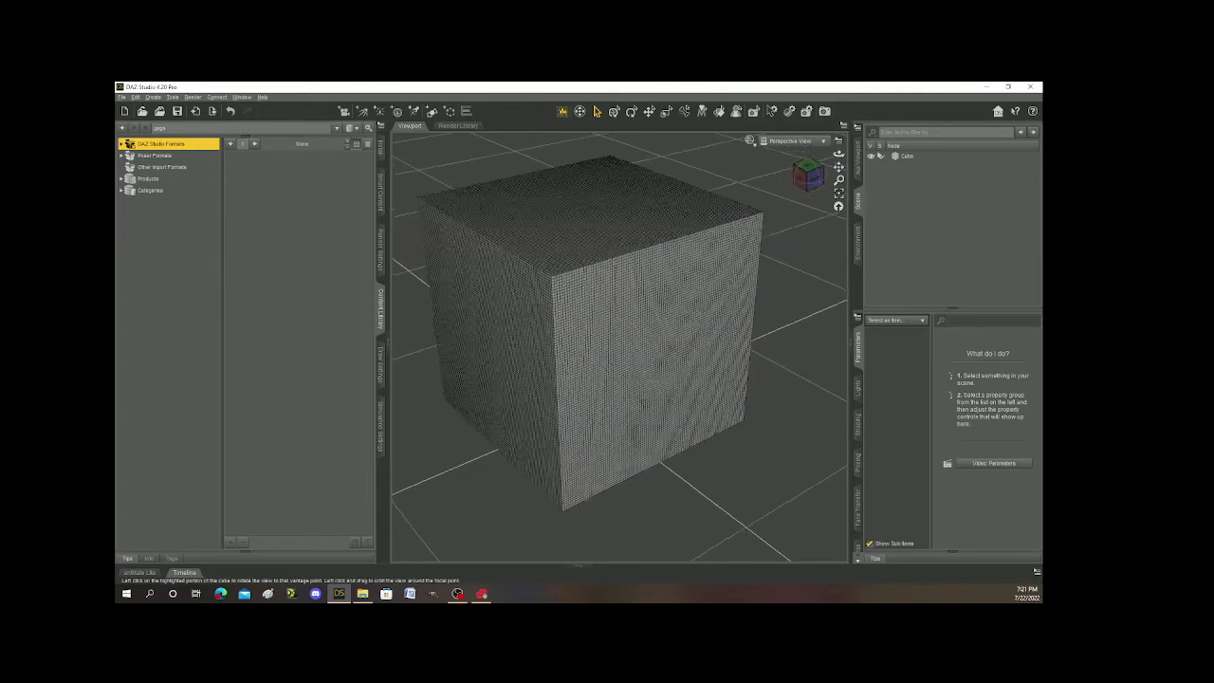
left_click(813, 179)
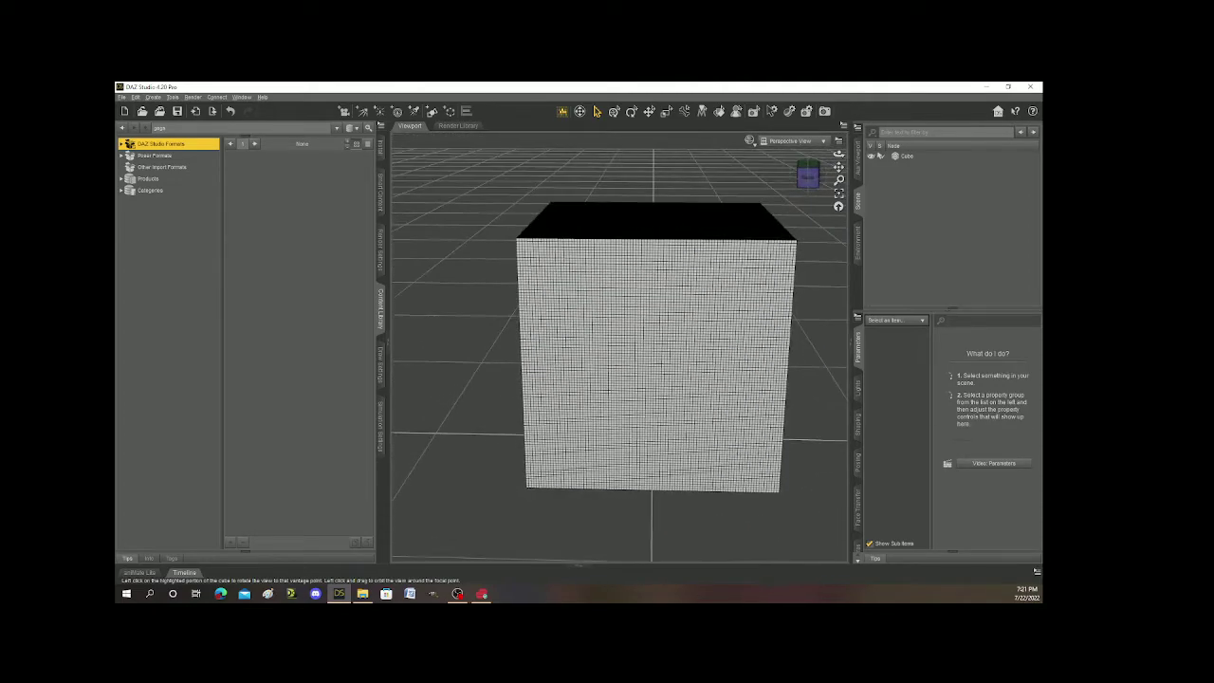
left_click(808, 167)
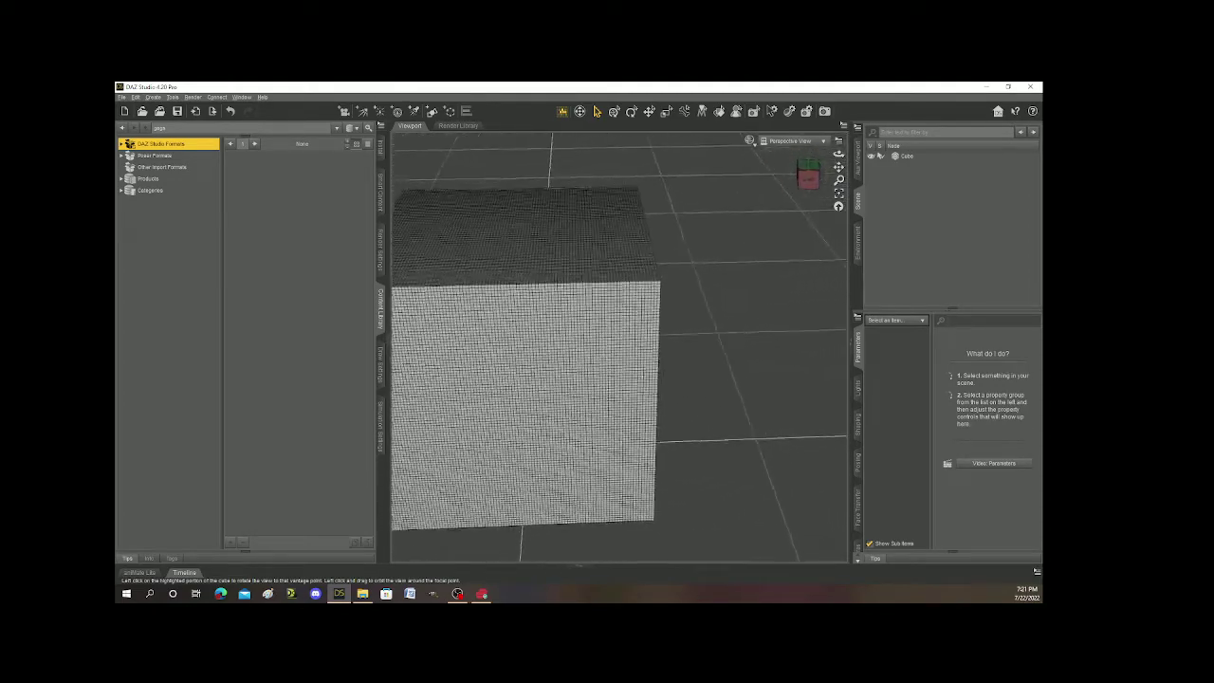
left_click_drag(809, 175, 808, 174)
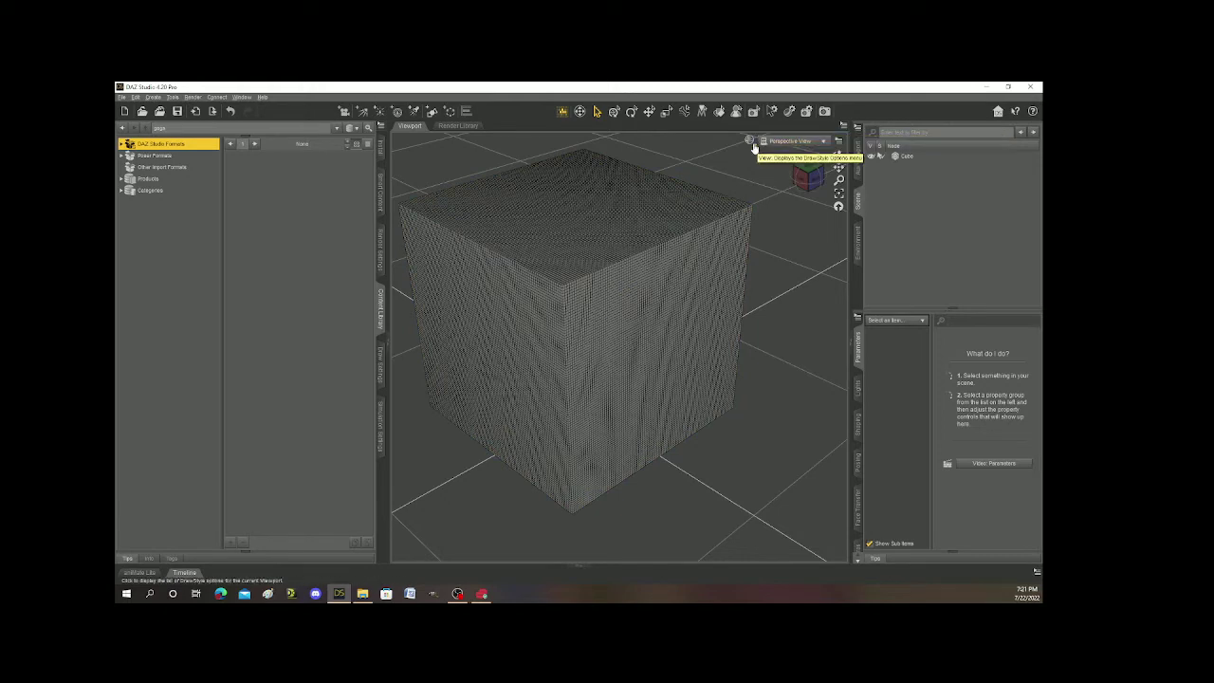
Step: Change the viewport draw style to Texture Shaded
left_click(752, 143)
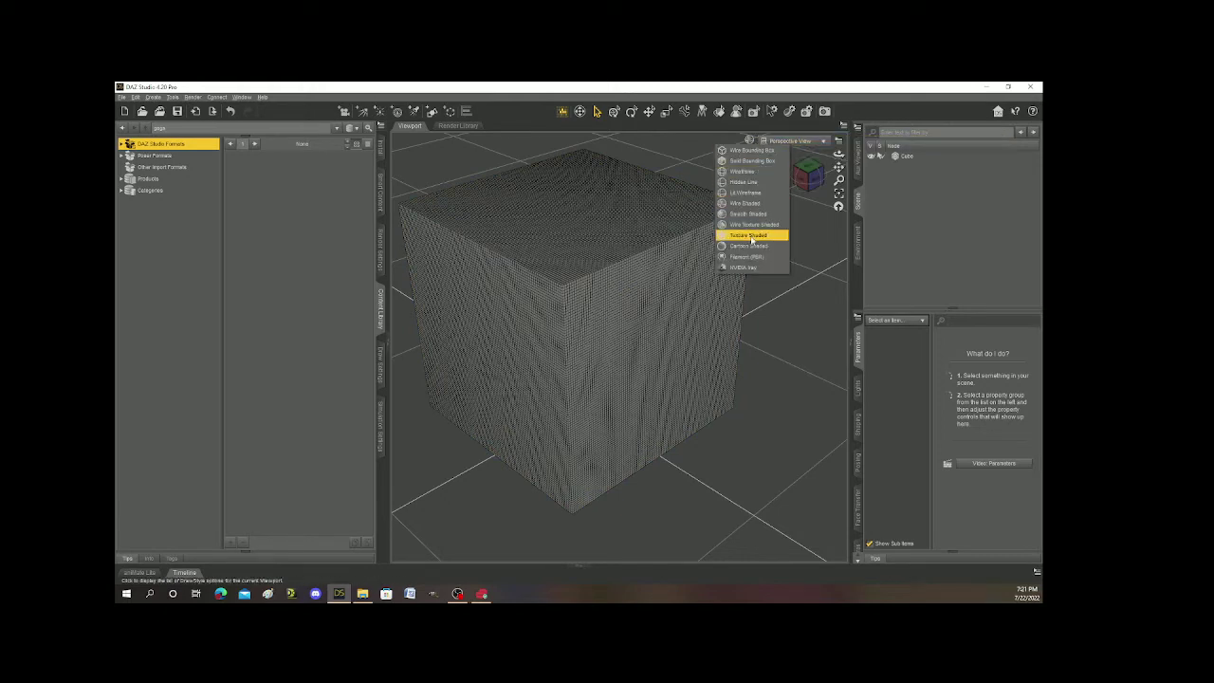
left_click(752, 236)
scroll(756, 294, "down", 5)
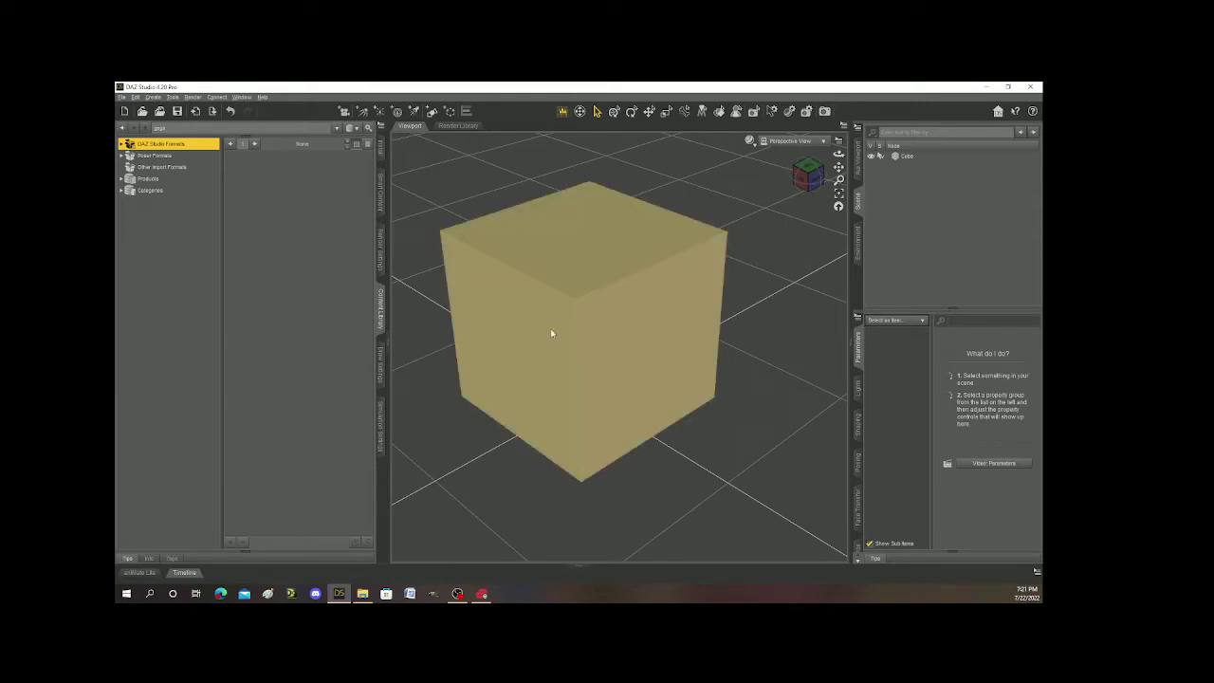
Step: Select the cube and rotate it about -29.72° around its Y axis
left_click(589, 252)
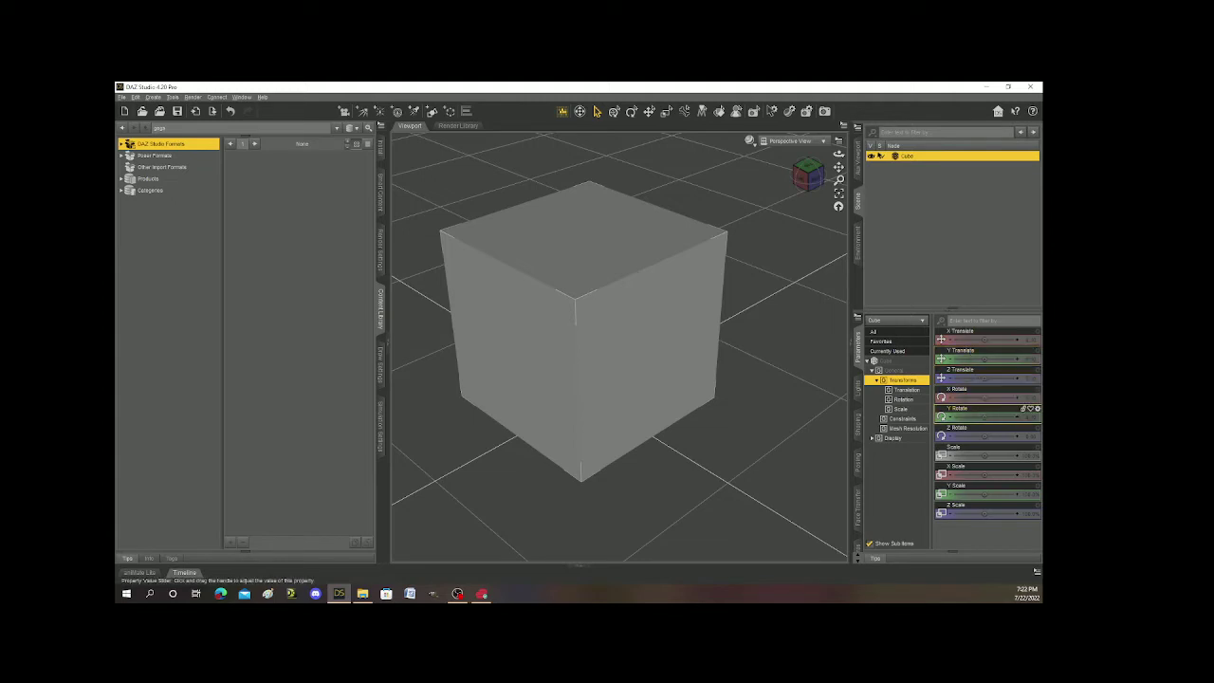
mouse_move(986, 417)
left_mouse_down()
mouse_move(958, 417)
mouse_move(1000, 417)
mouse_move(967, 417)
left_mouse_up()
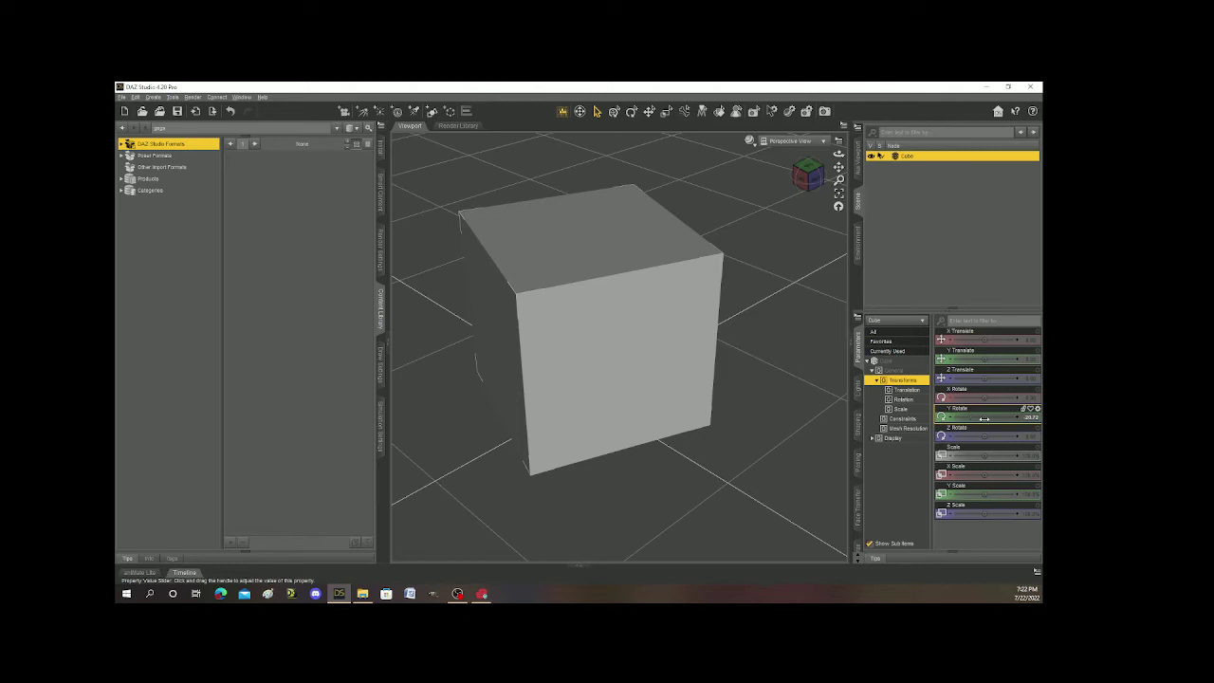
mouse_move(984, 419)
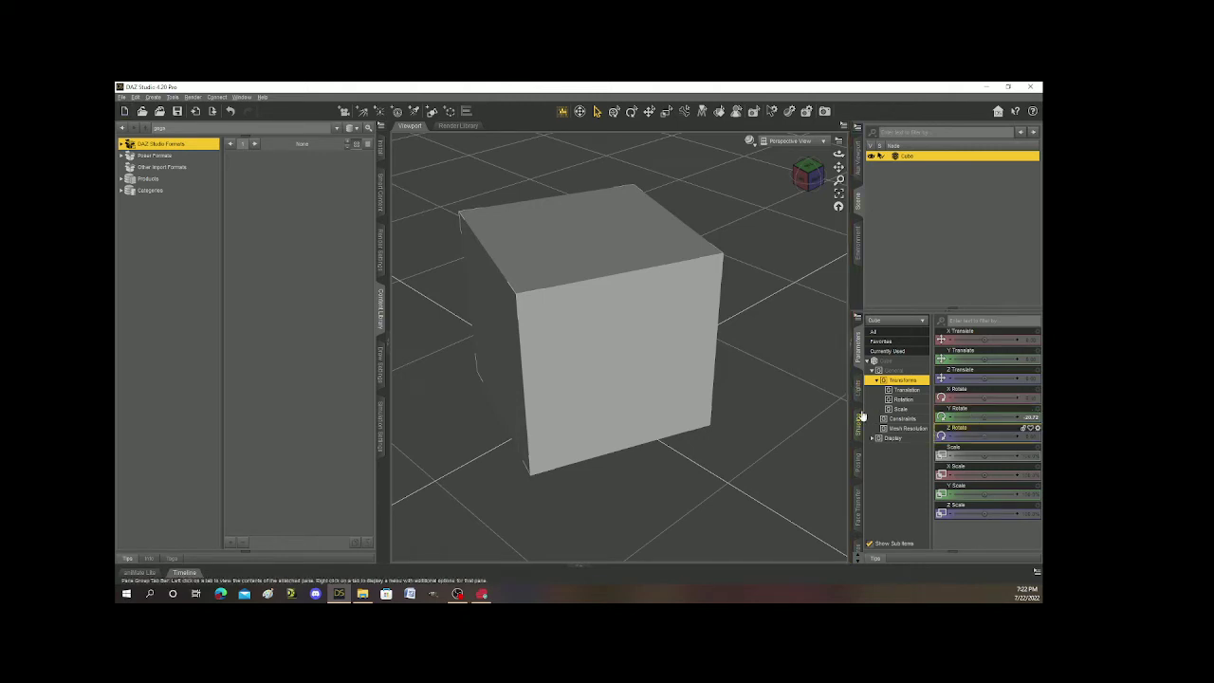
Step: Bring up the Surfaces pane listing the cube's Default surface group
left_click(859, 479)
left_click(858, 482)
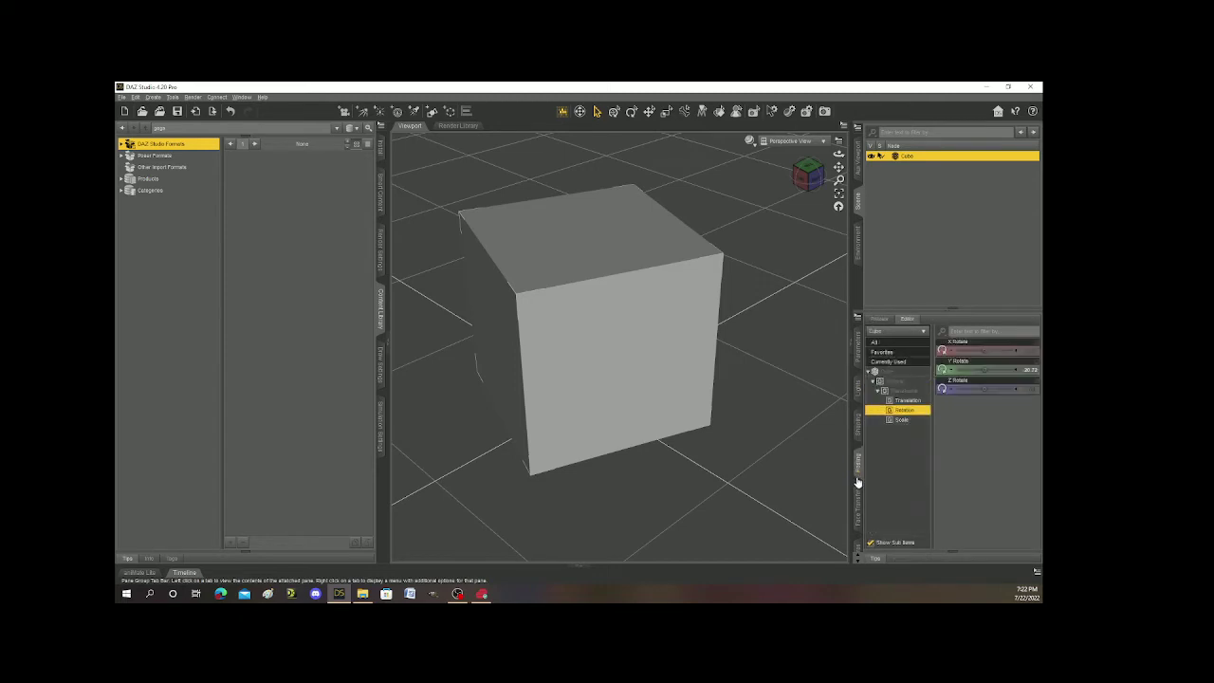
left_click(858, 482)
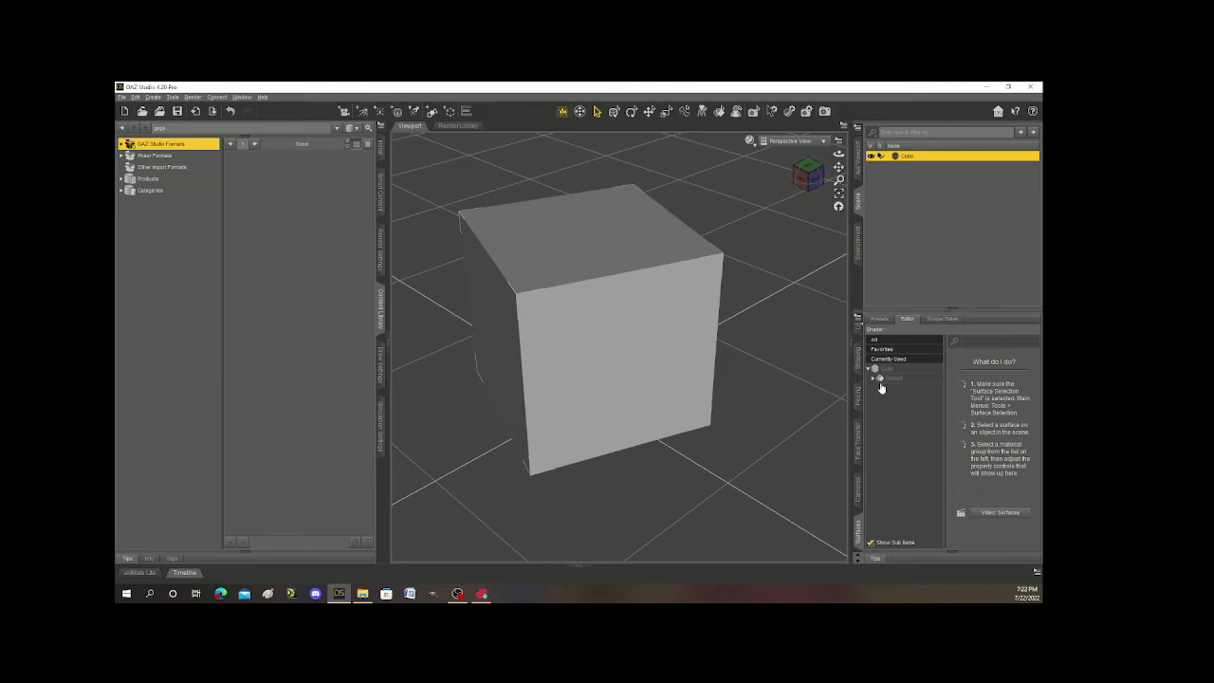
Step: Expand Default > Base and set the cube's Base Color to a very dark brown
left_click(874, 378)
left_click(895, 398)
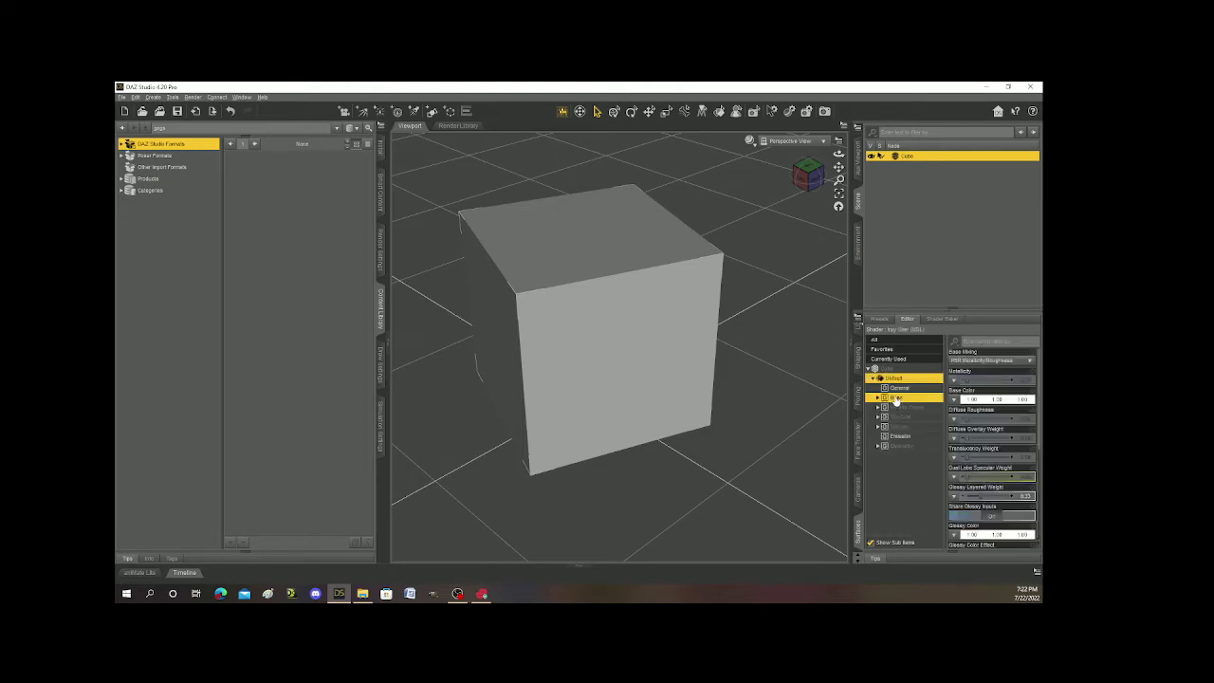
left_click(985, 402)
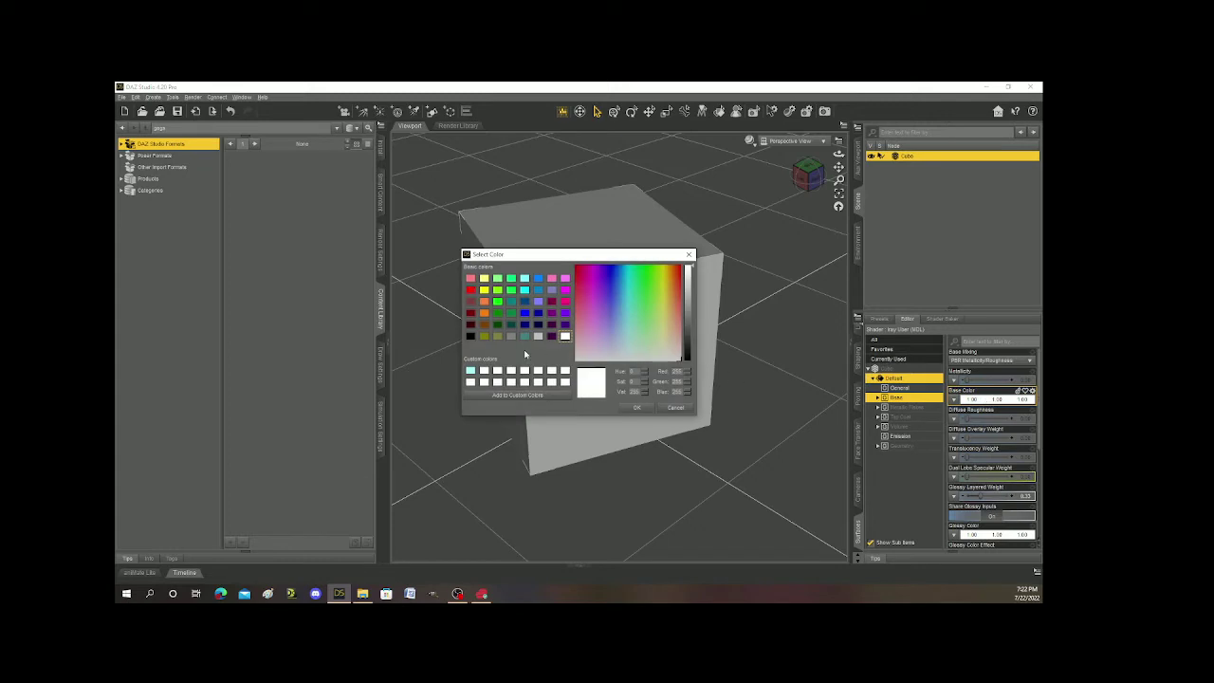
left_click(484, 323)
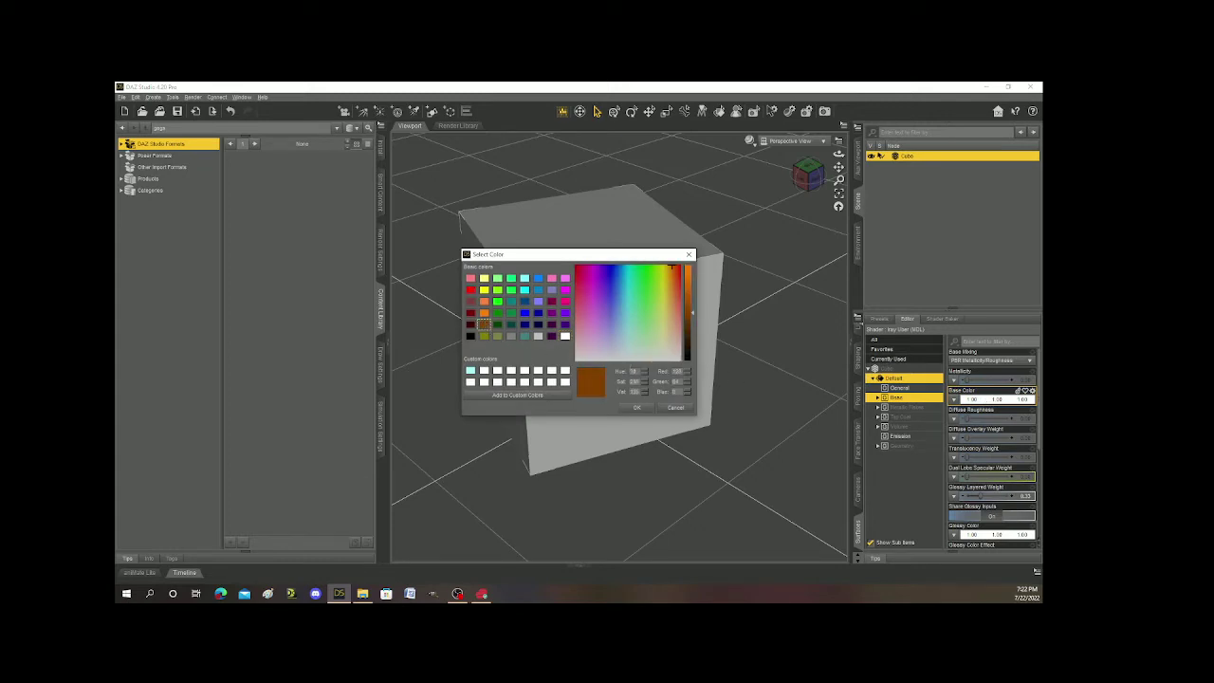
left_click(688, 343)
left_click(635, 407)
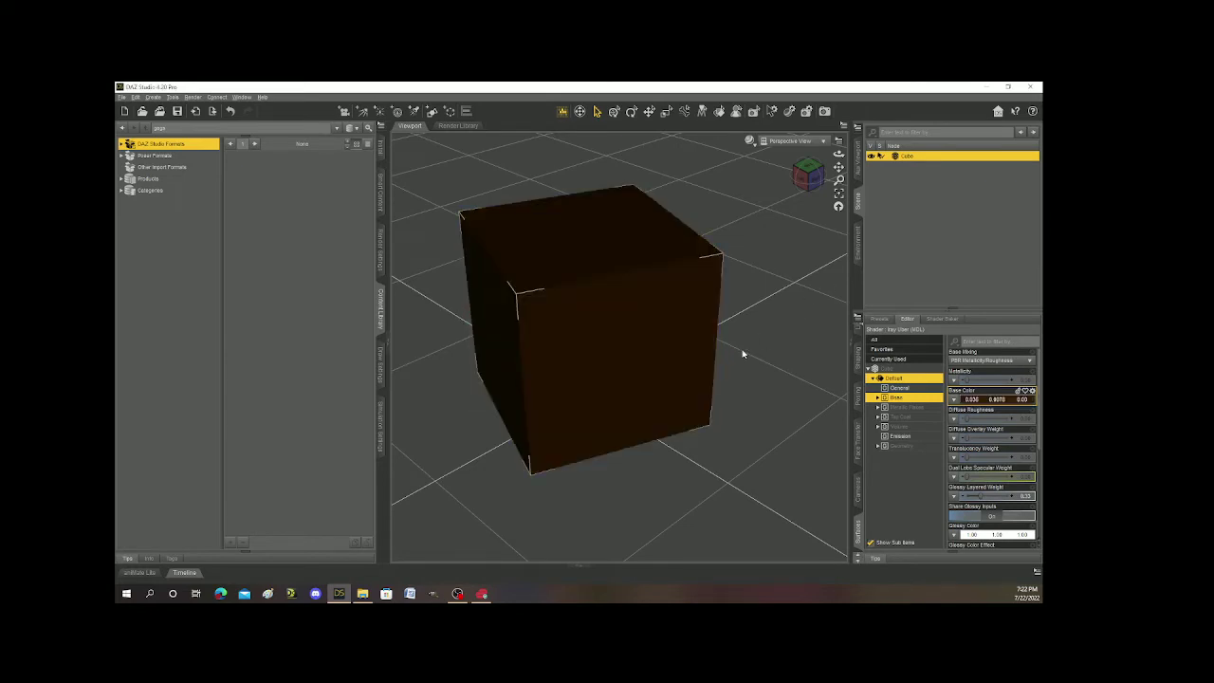
scroll(747, 268, "down", 5)
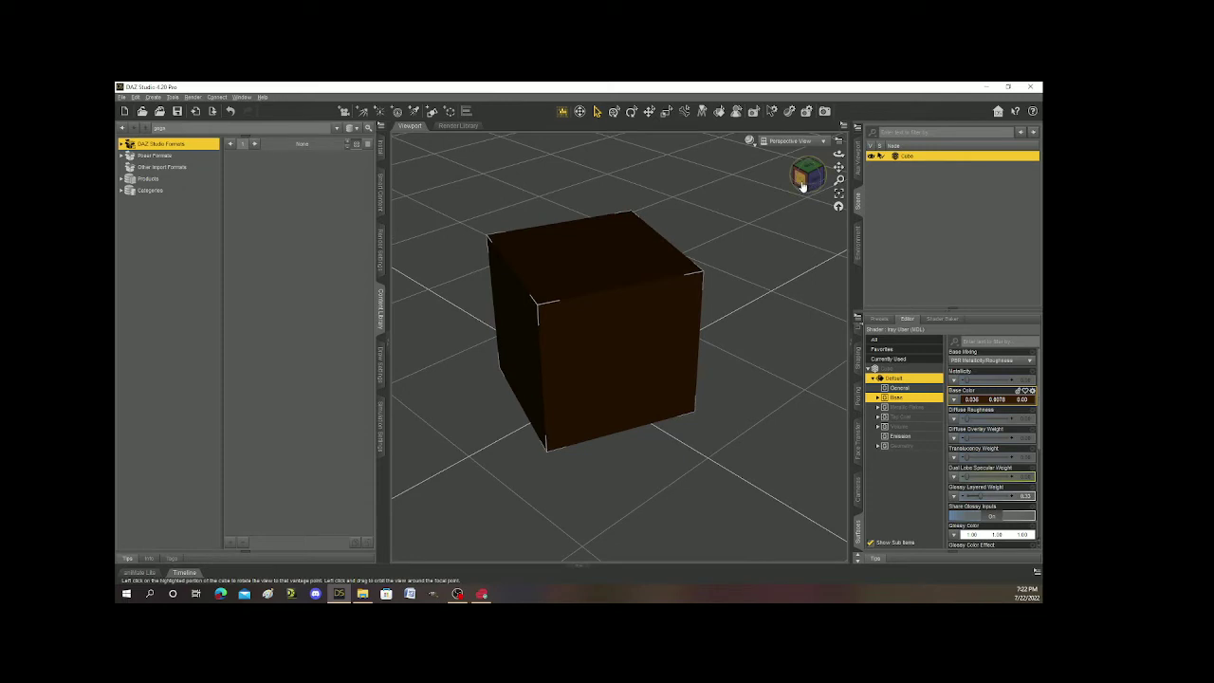
left_click_drag(803, 189, 700, 186)
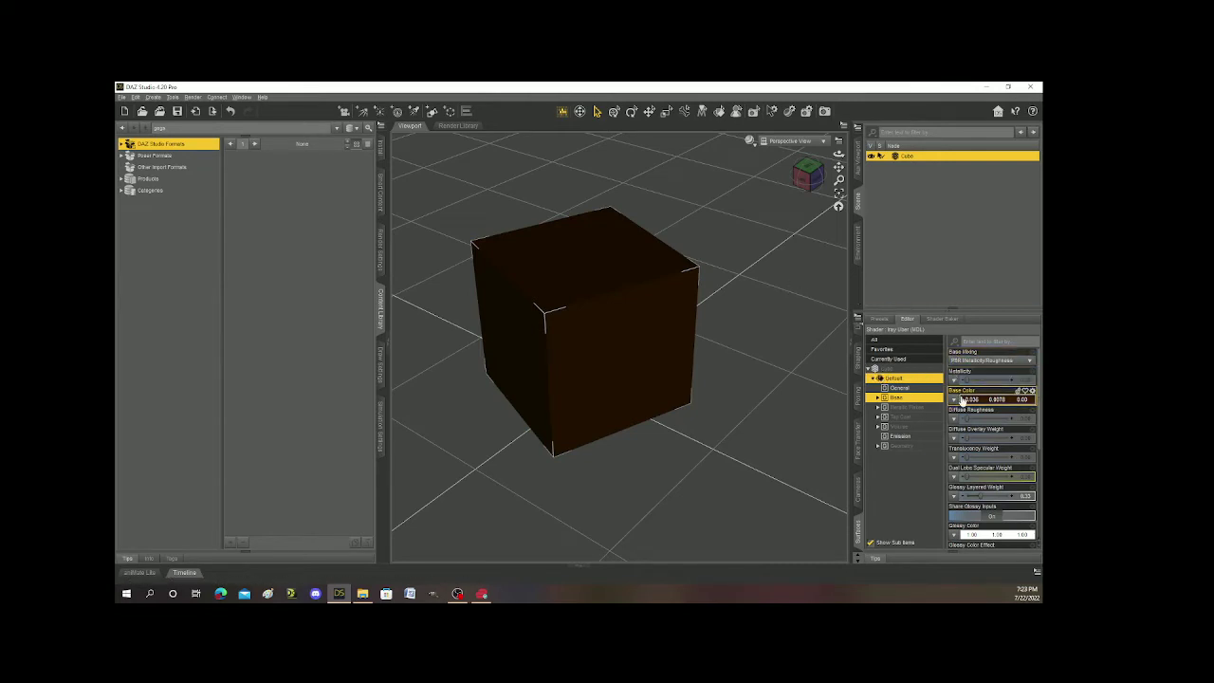
Step: Reset the cube's Base Color back to white
left_click(986, 400)
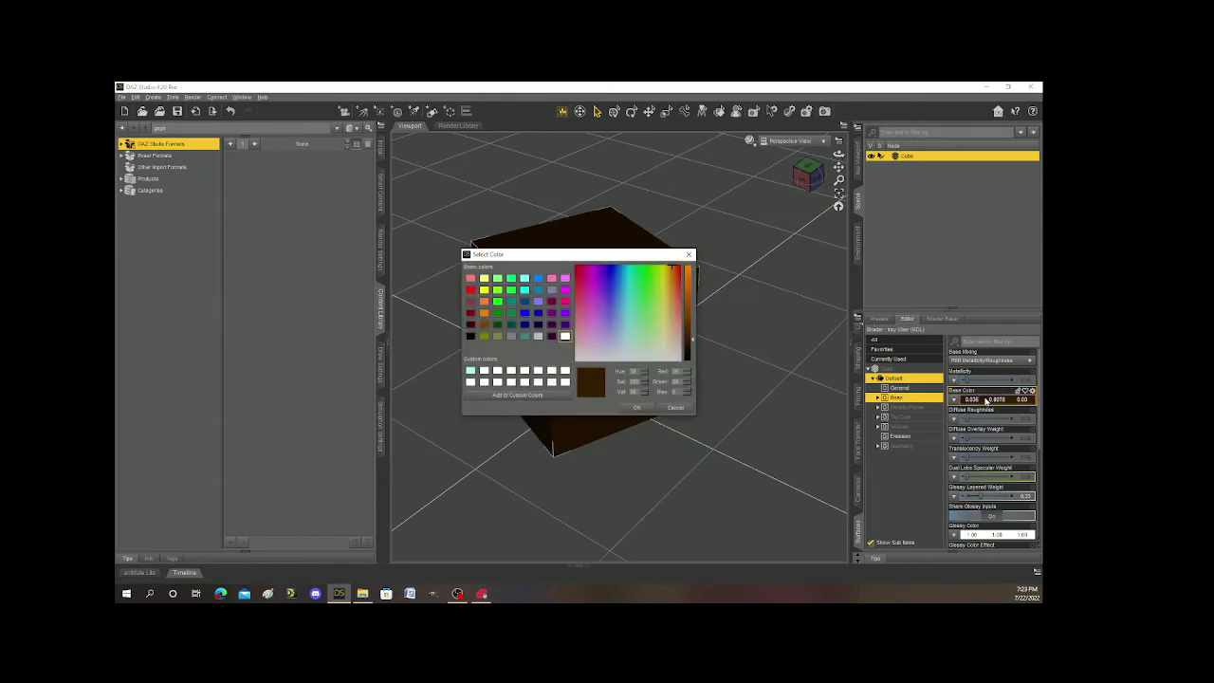
left_click(565, 337)
left_click(636, 407)
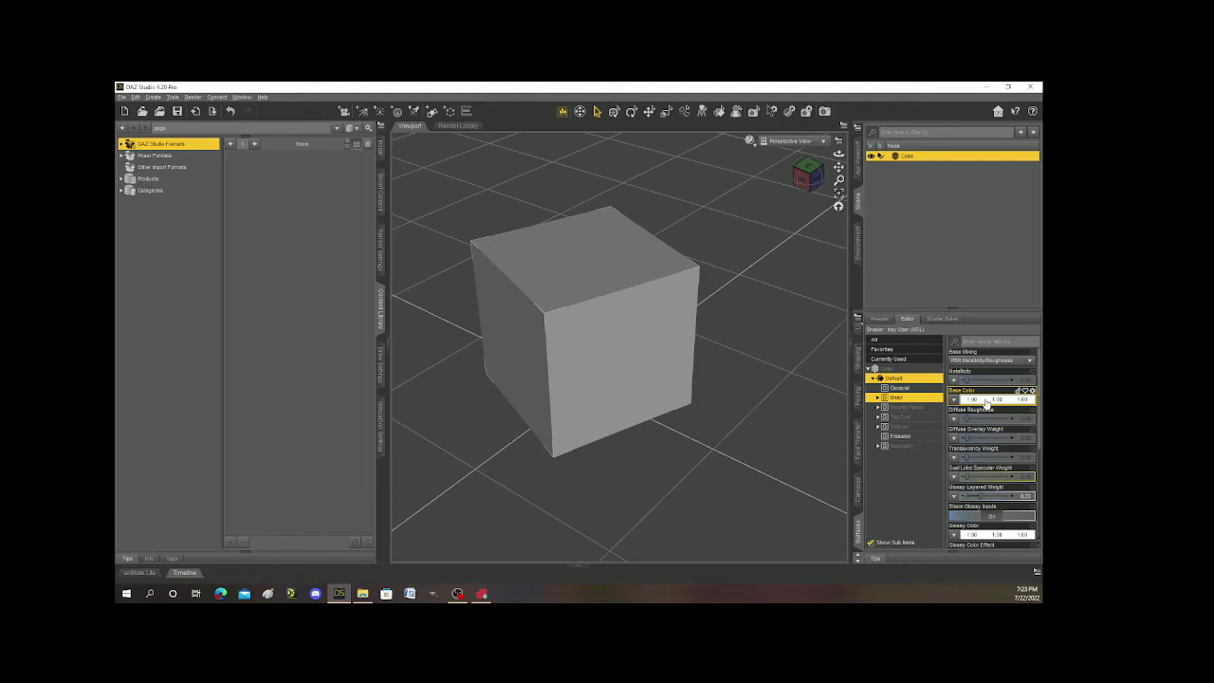
Step: Load the wood-poly image from F:\DAZ\TEXTURES as the cube's Base Color map
left_click(955, 400)
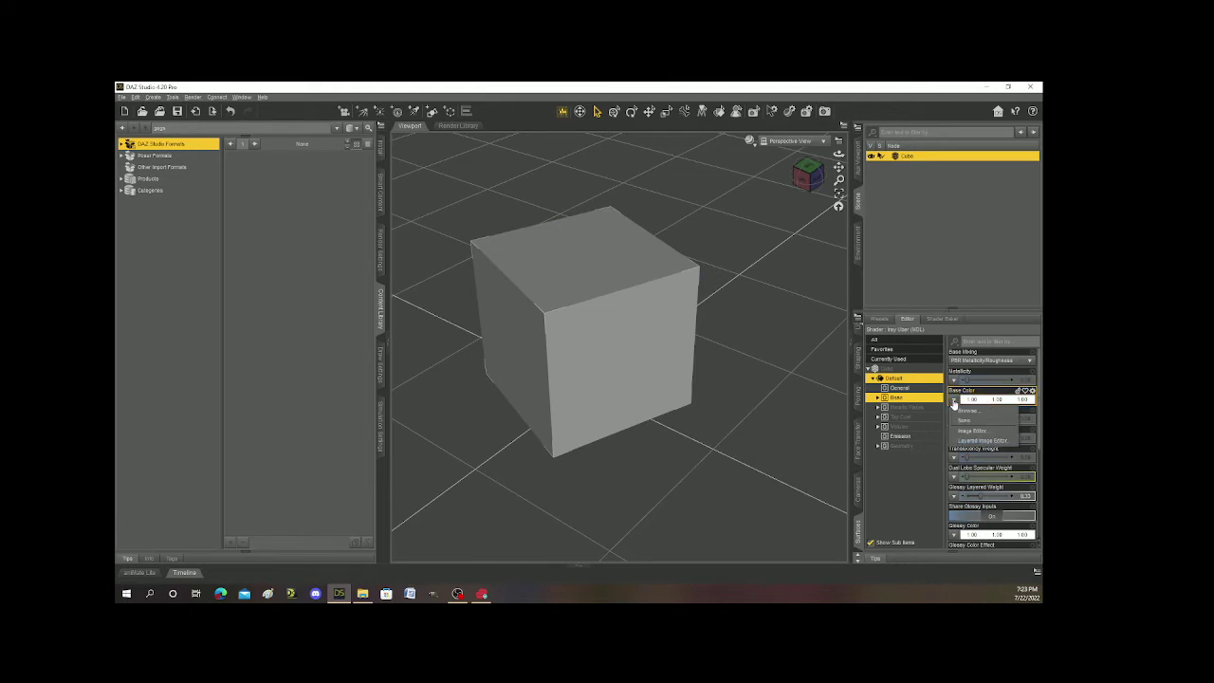
left_click(962, 411)
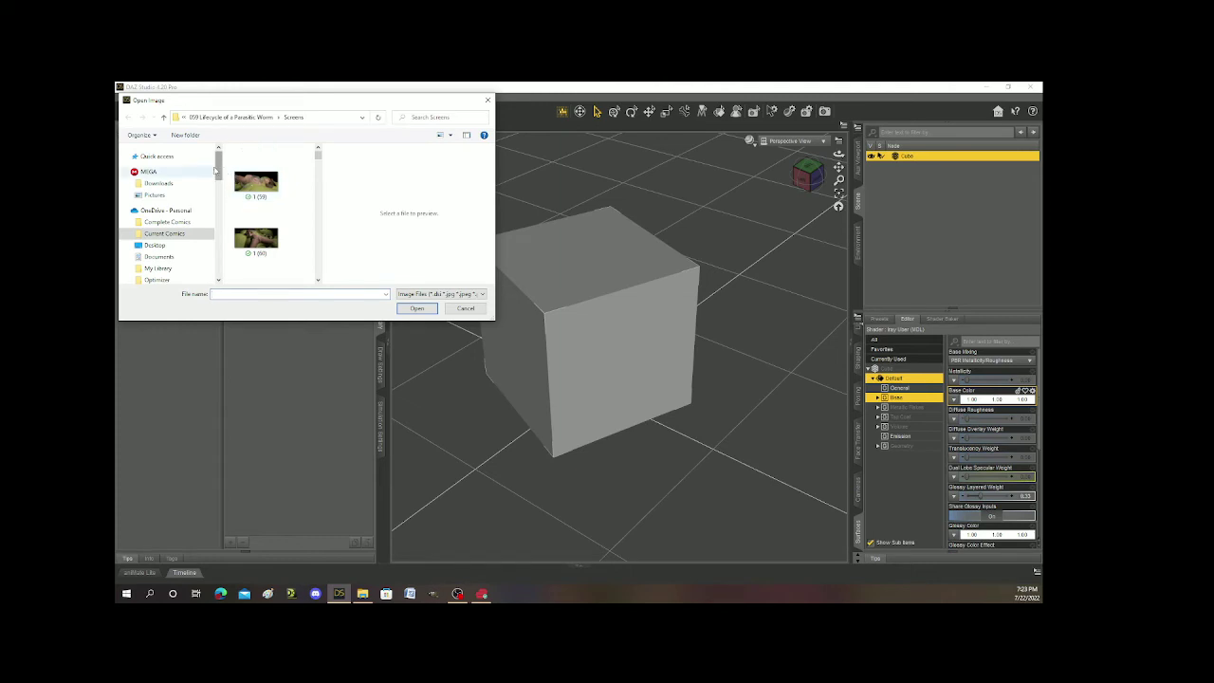
scroll(165, 228, "down", 8)
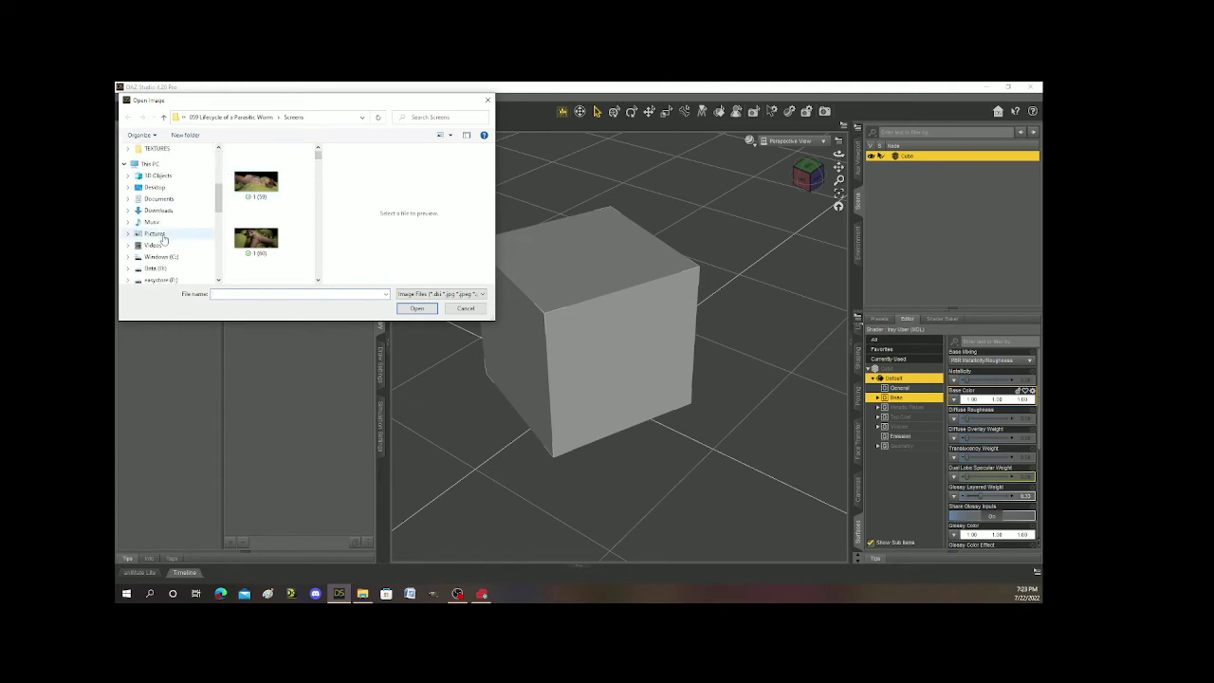
scroll(163, 239, "down", 1)
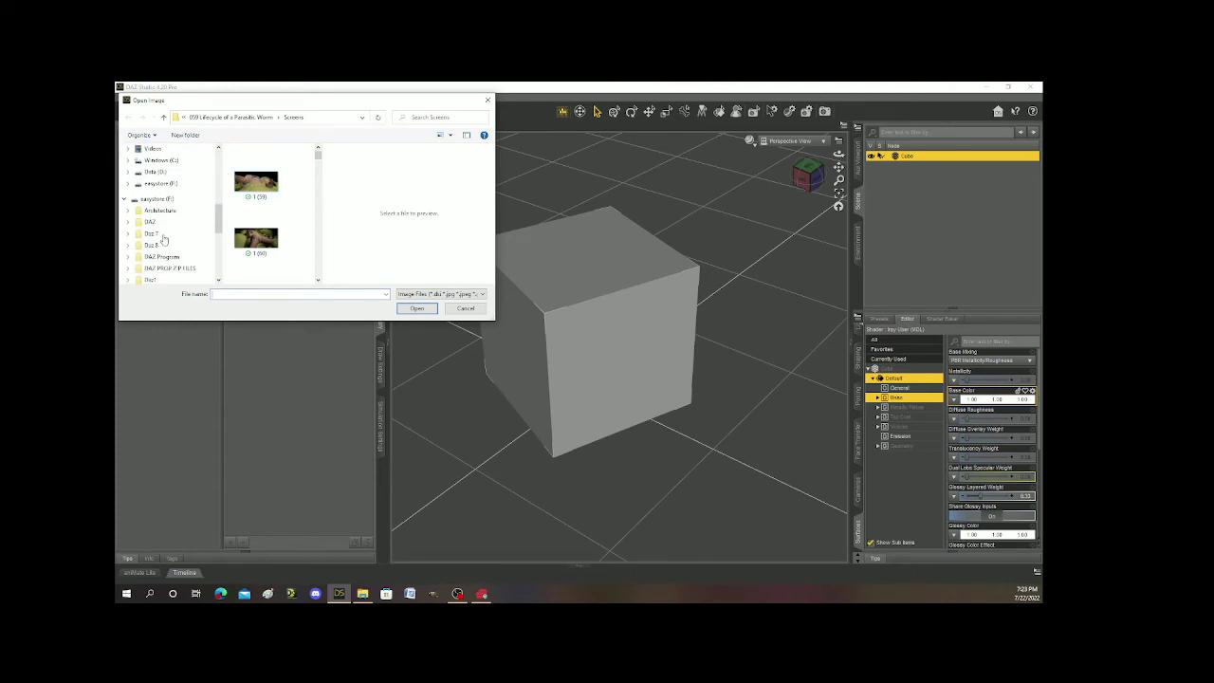
left_click(156, 224)
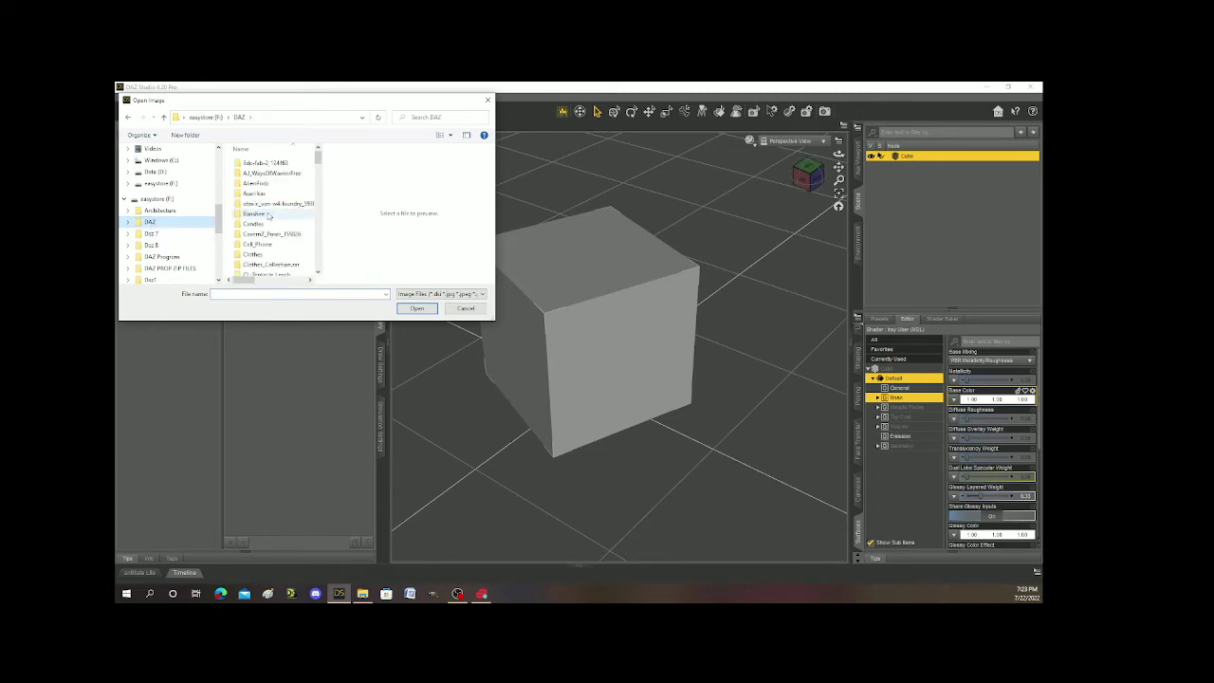
scroll(270, 218, "down", 10)
scroll(271, 216, "down", 10)
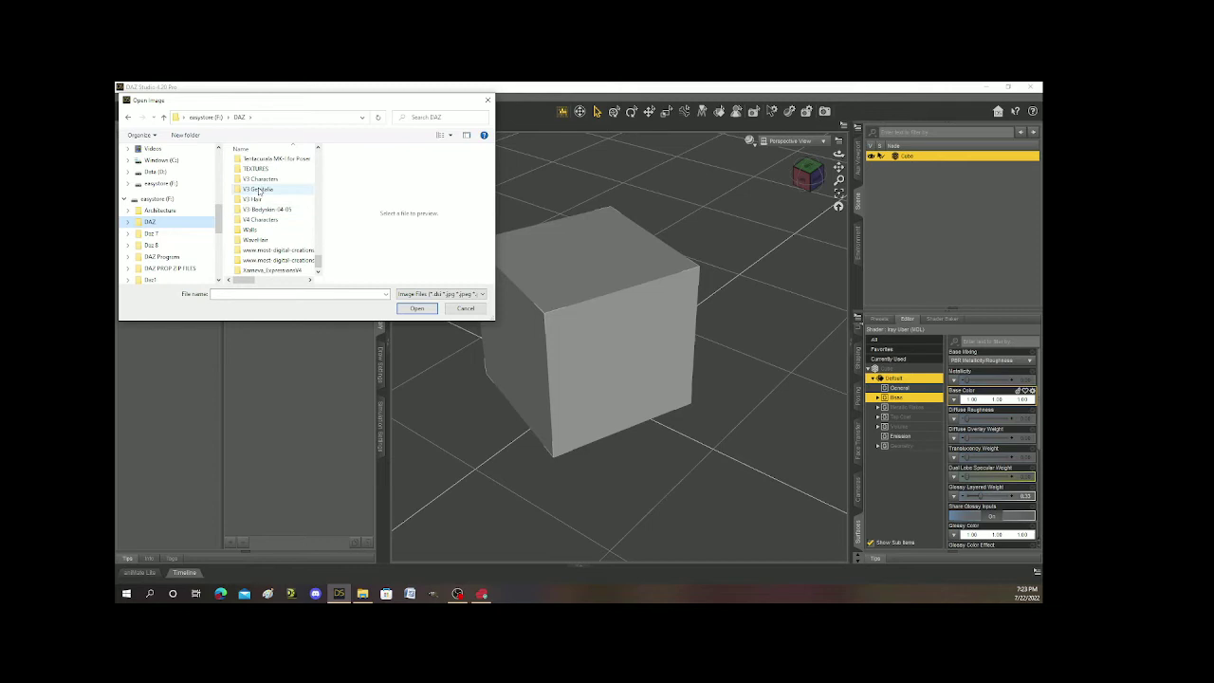
left_click(256, 169)
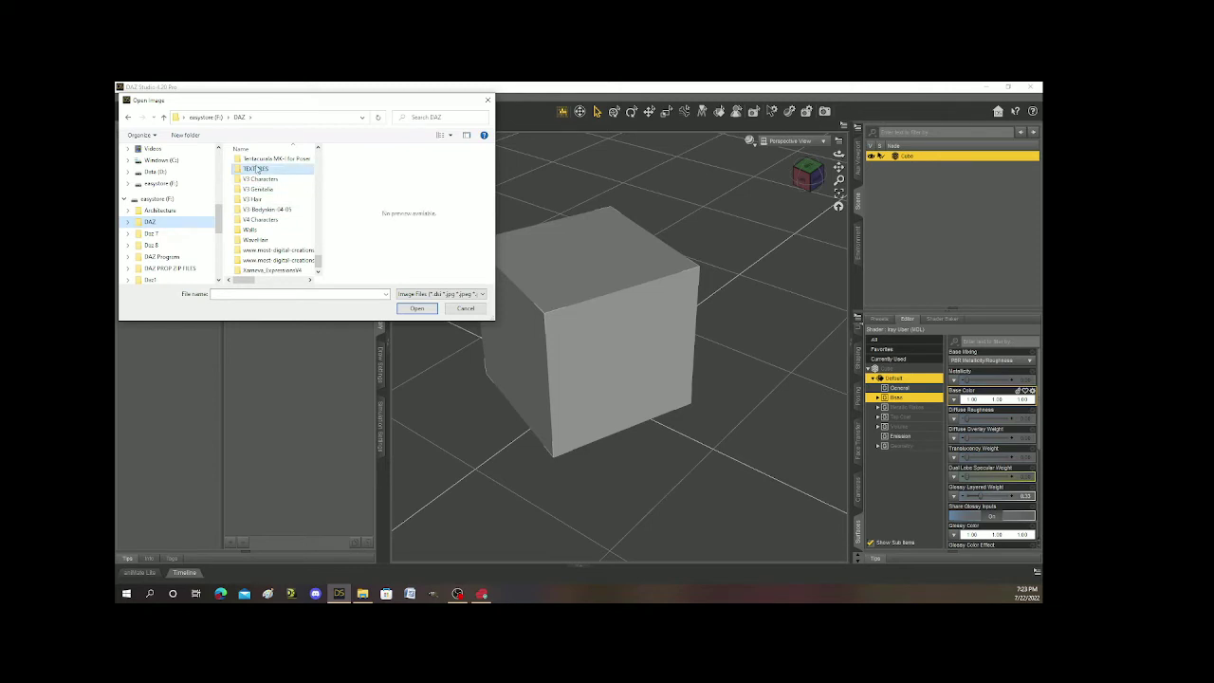
double_click(256, 169)
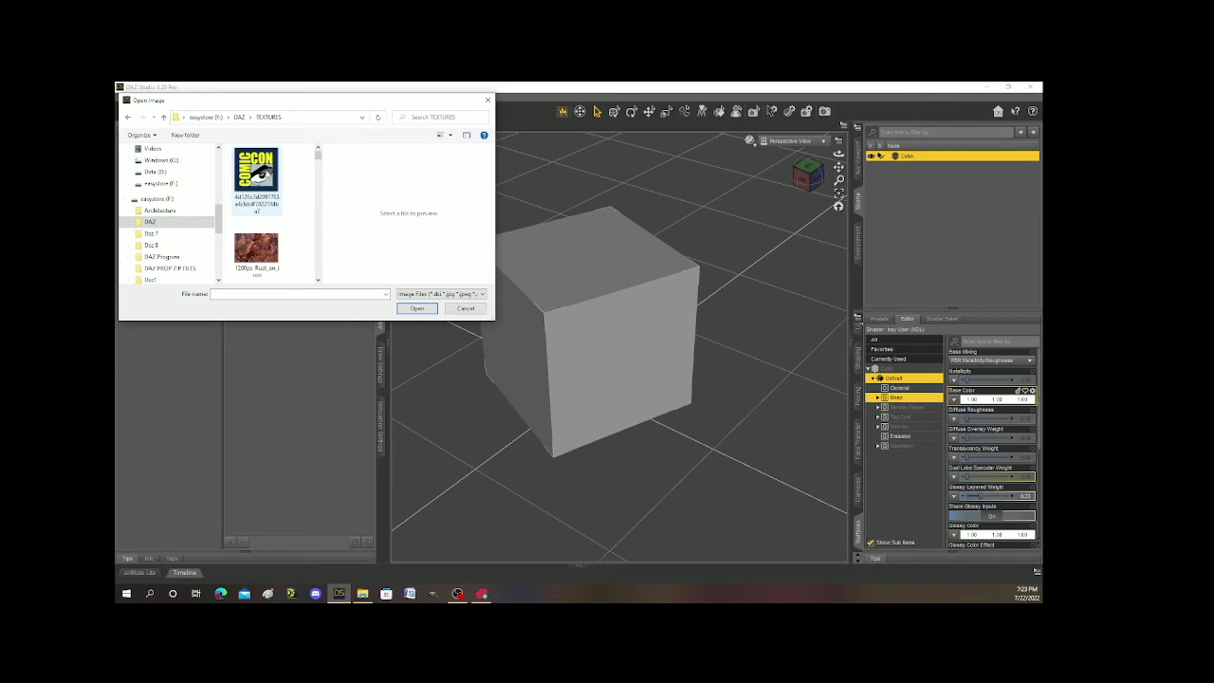
left_click_drag(319, 155, 322, 281)
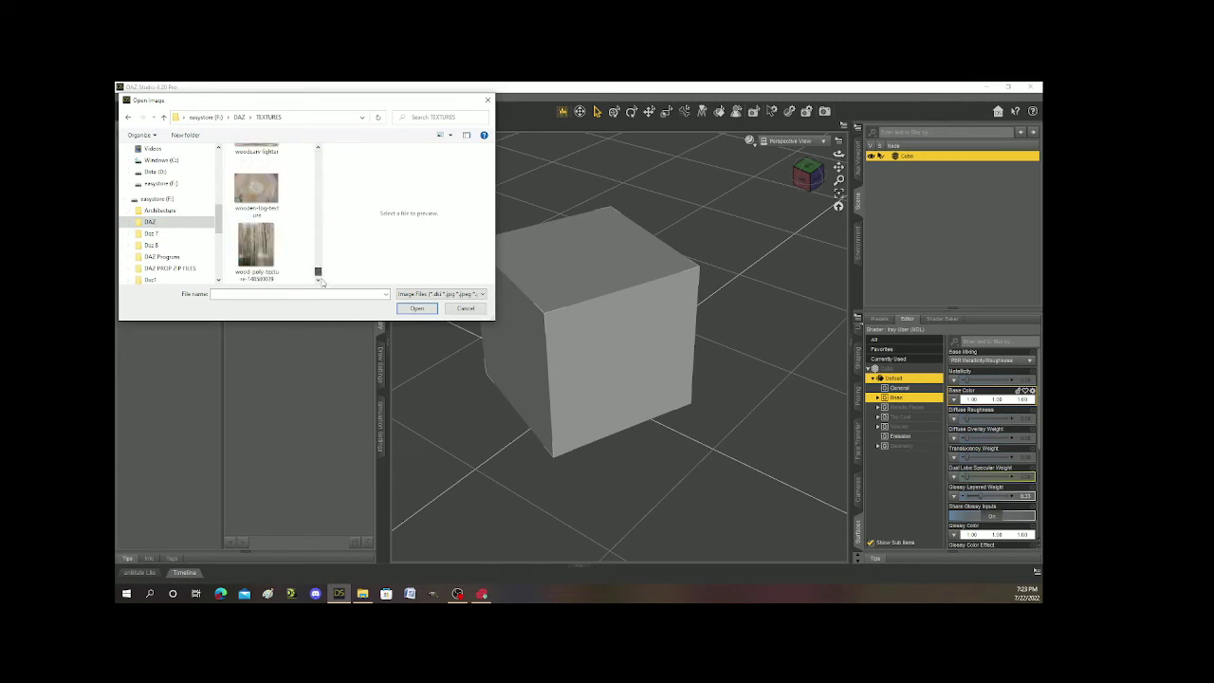
double_click(252, 245)
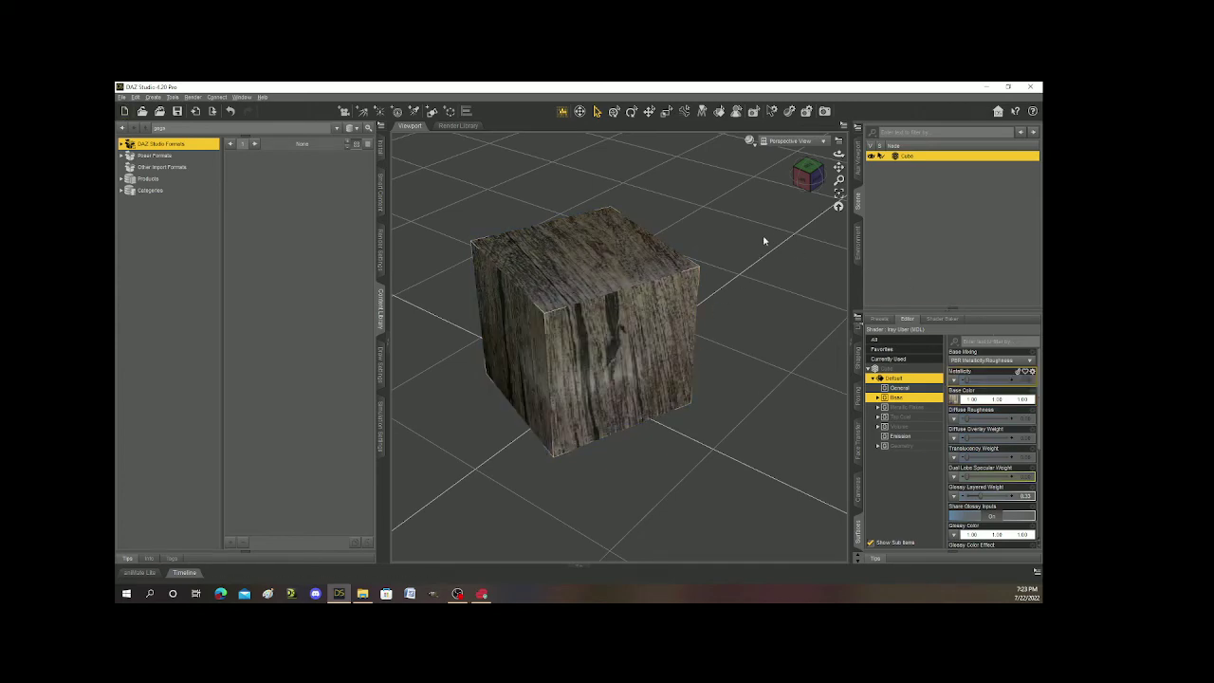
Step: Orbit, pan and zoom out so the wooden cube sits small amid open floor
left_click_drag(803, 177, 760, 175)
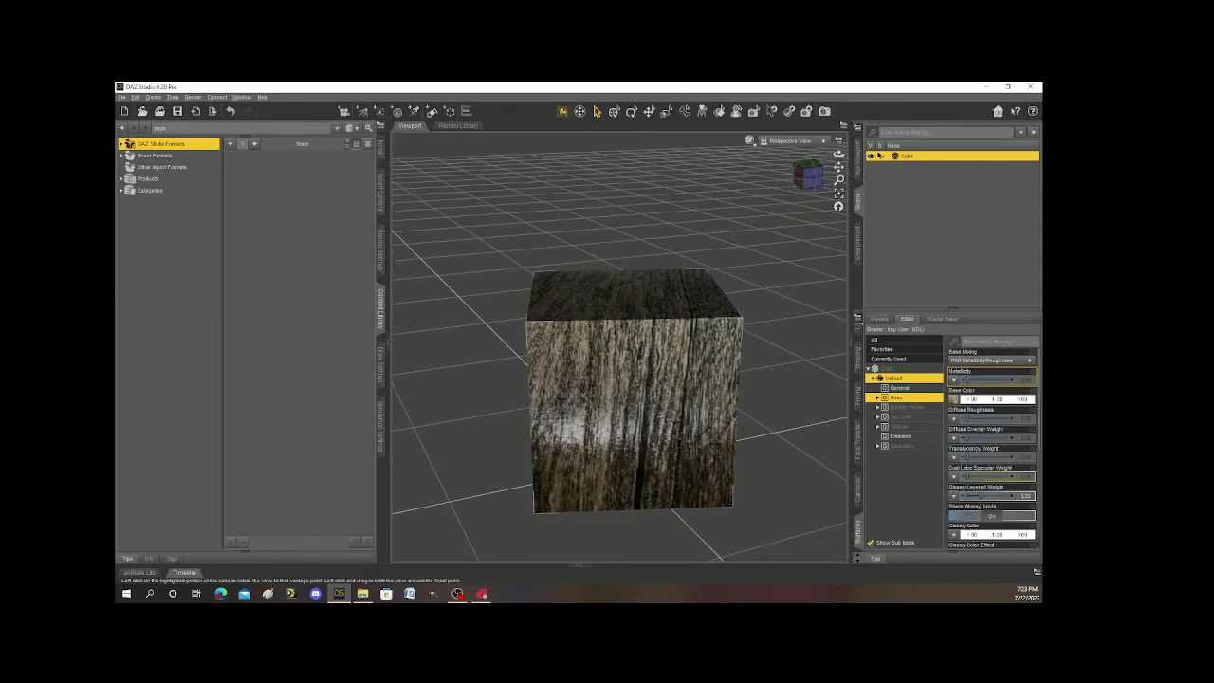
left_click_drag(839, 167, 813, 180)
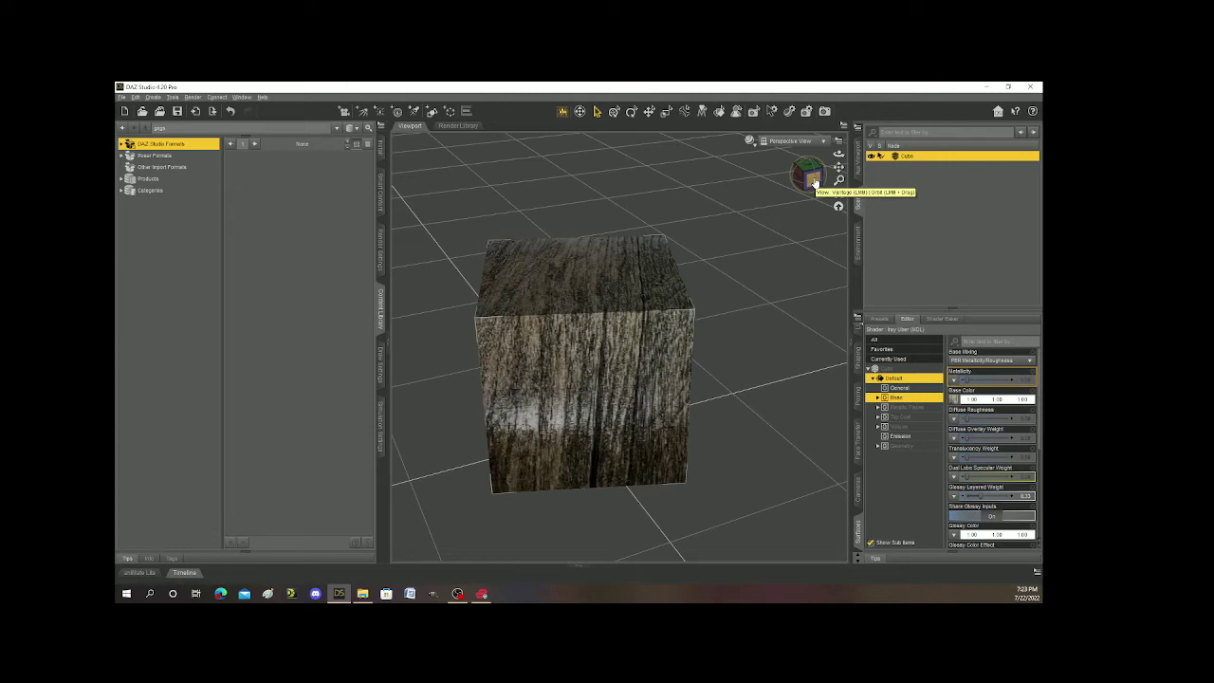
scroll(744, 335, "down", 3)
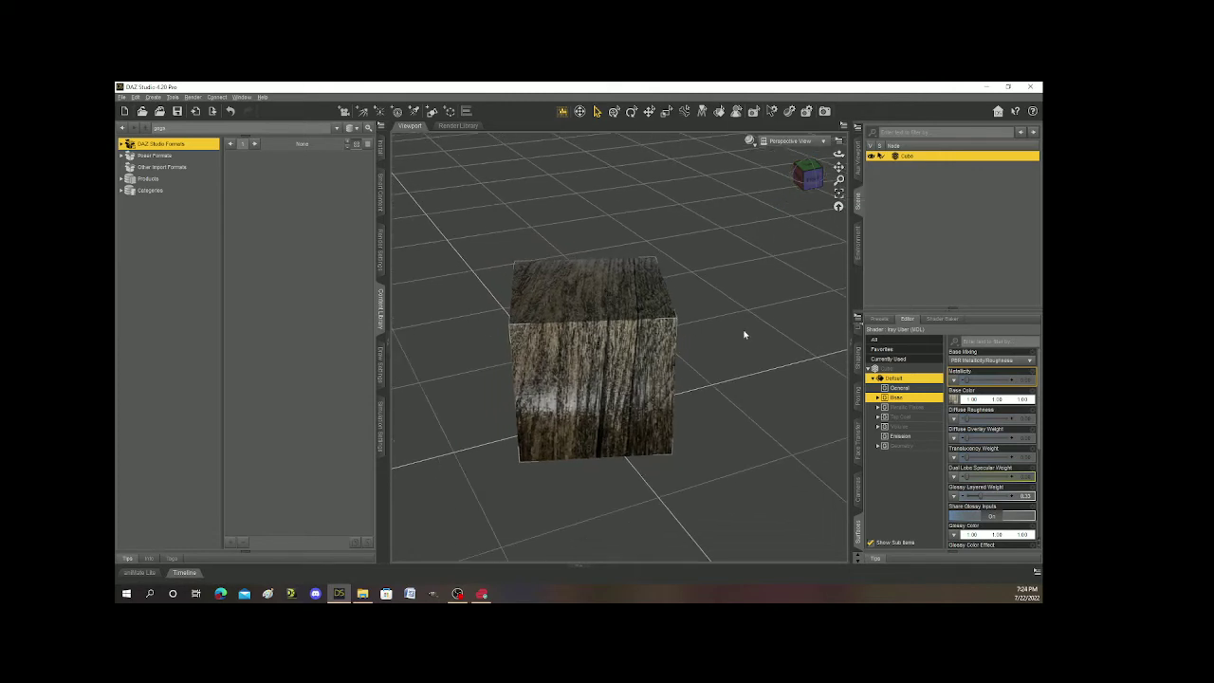
scroll(744, 335, "down", 5)
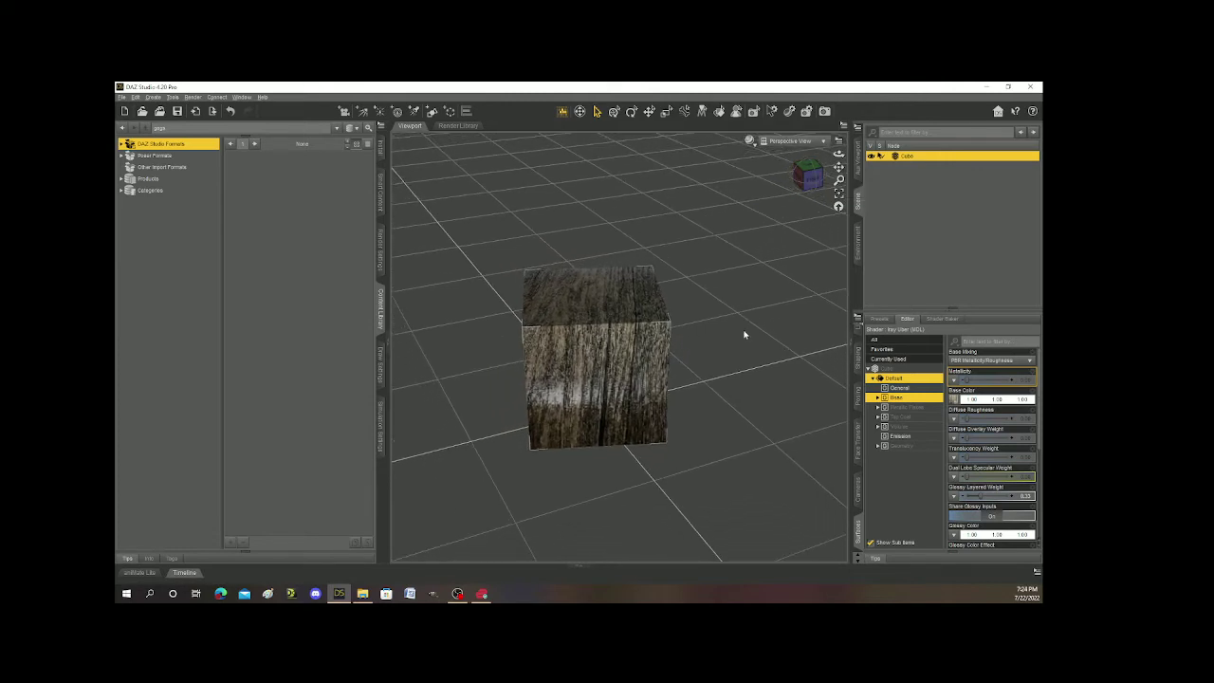
scroll(745, 335, "down", 4)
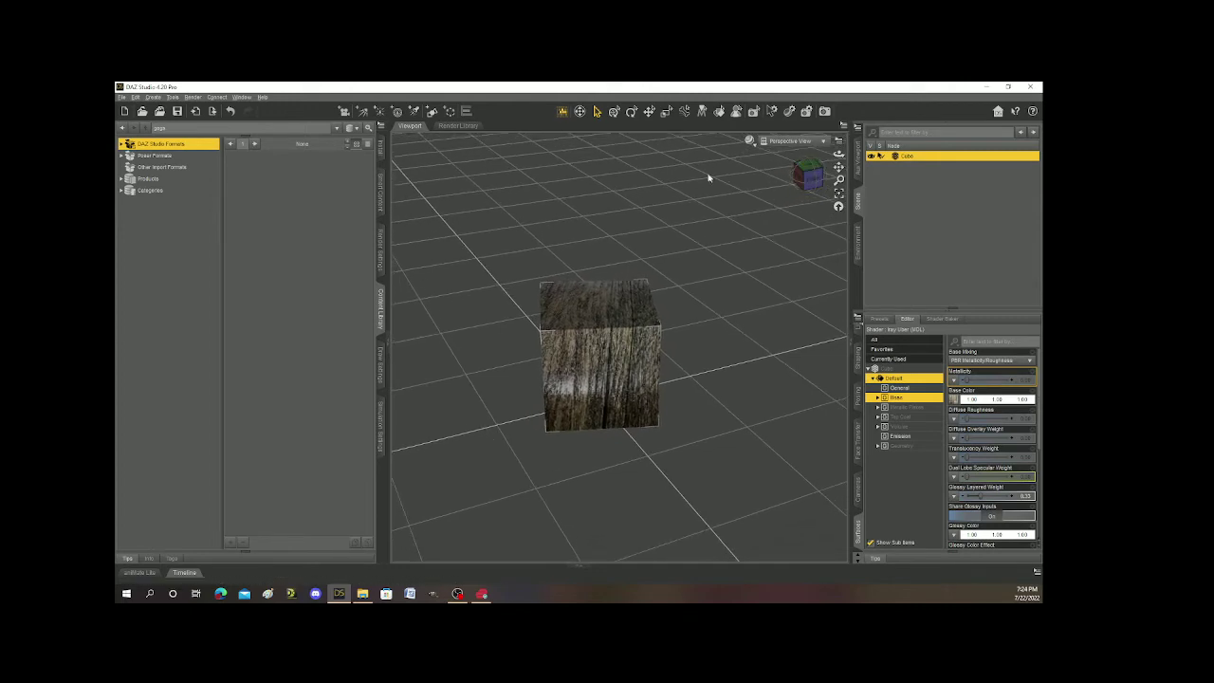
Step: Start another new primitive with Sphere as its shape type
left_click(432, 113)
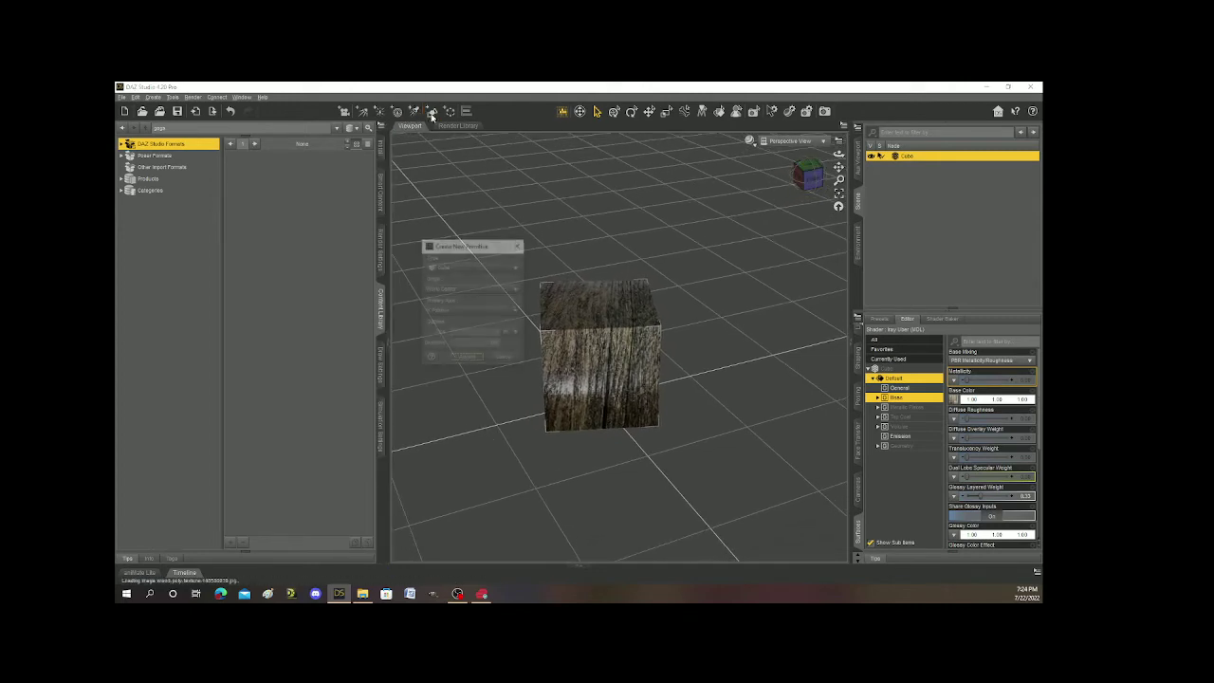
left_click(476, 267)
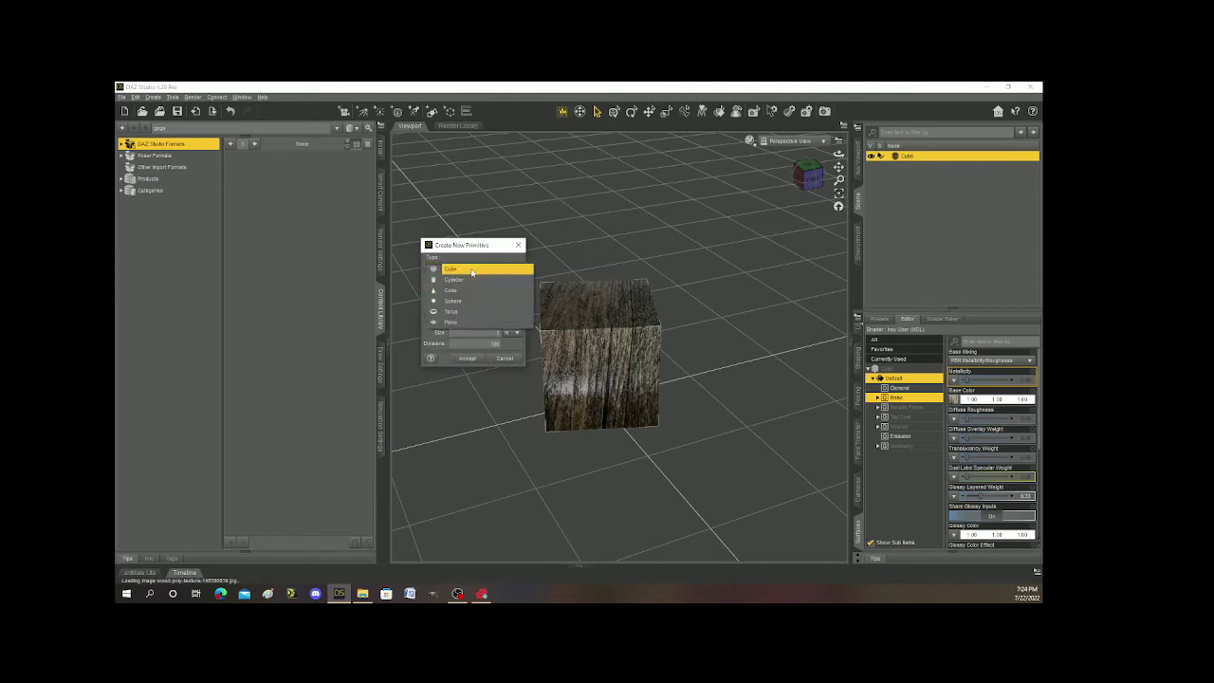
left_click(447, 301)
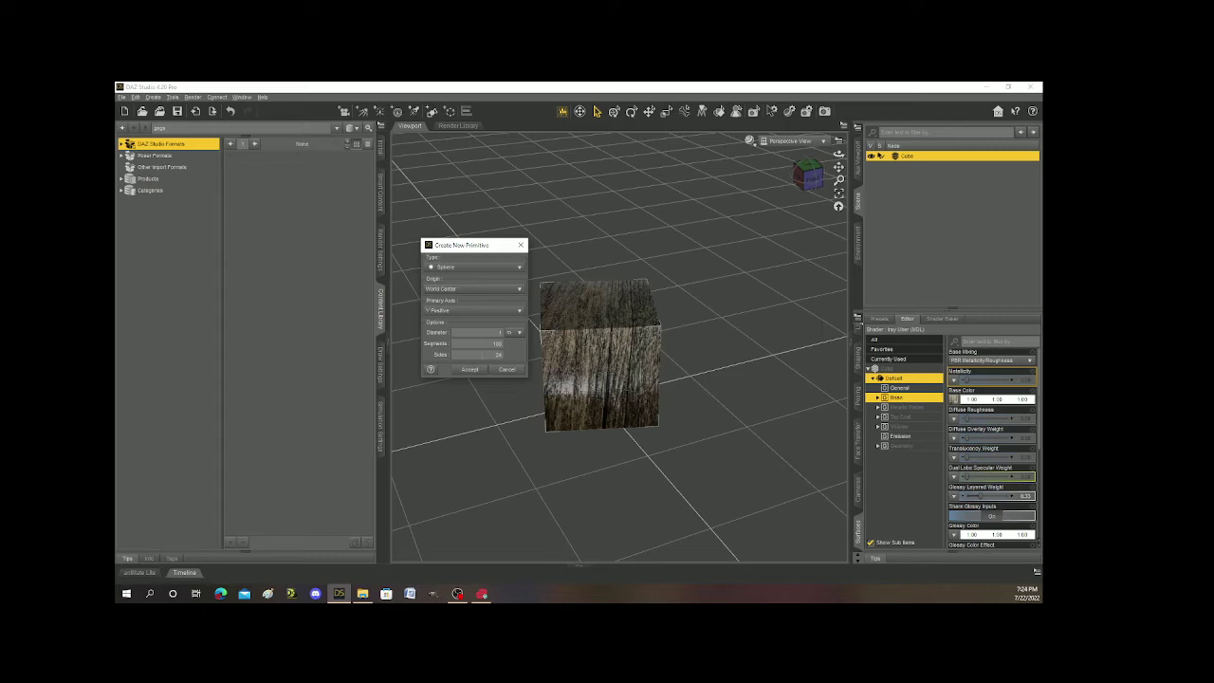
Step: Create the sphere and drag its X Translate negative to sit left of the cube
left_click(473, 369)
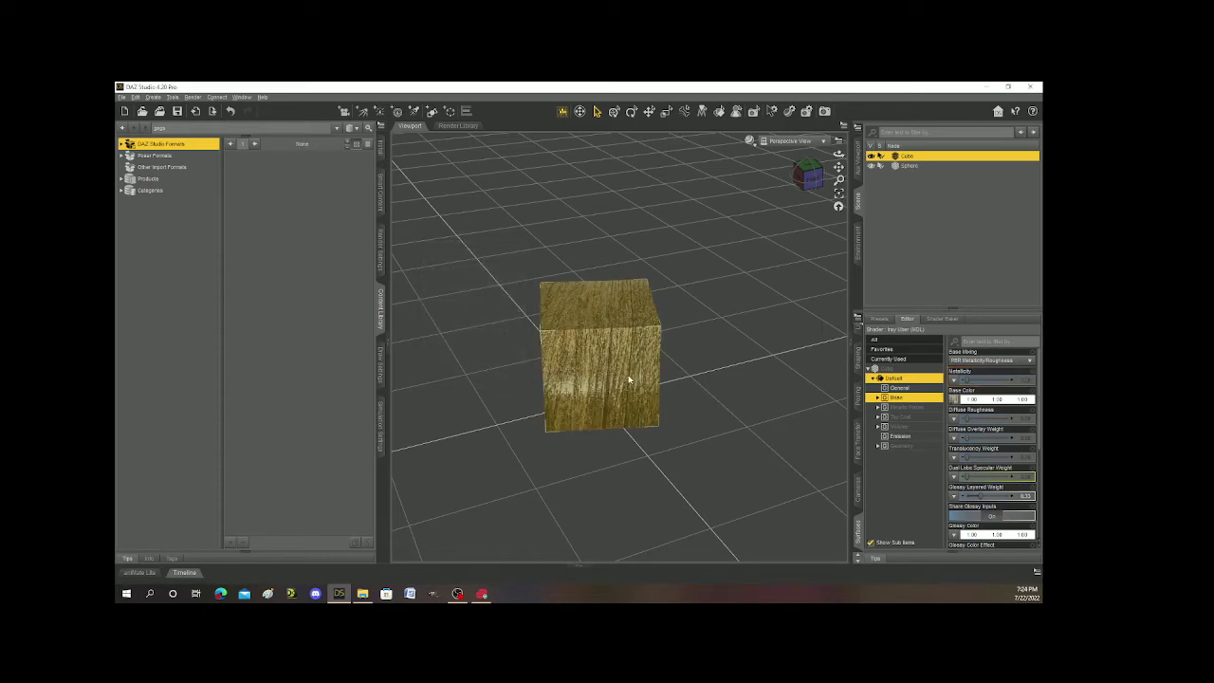
left_click(909, 167)
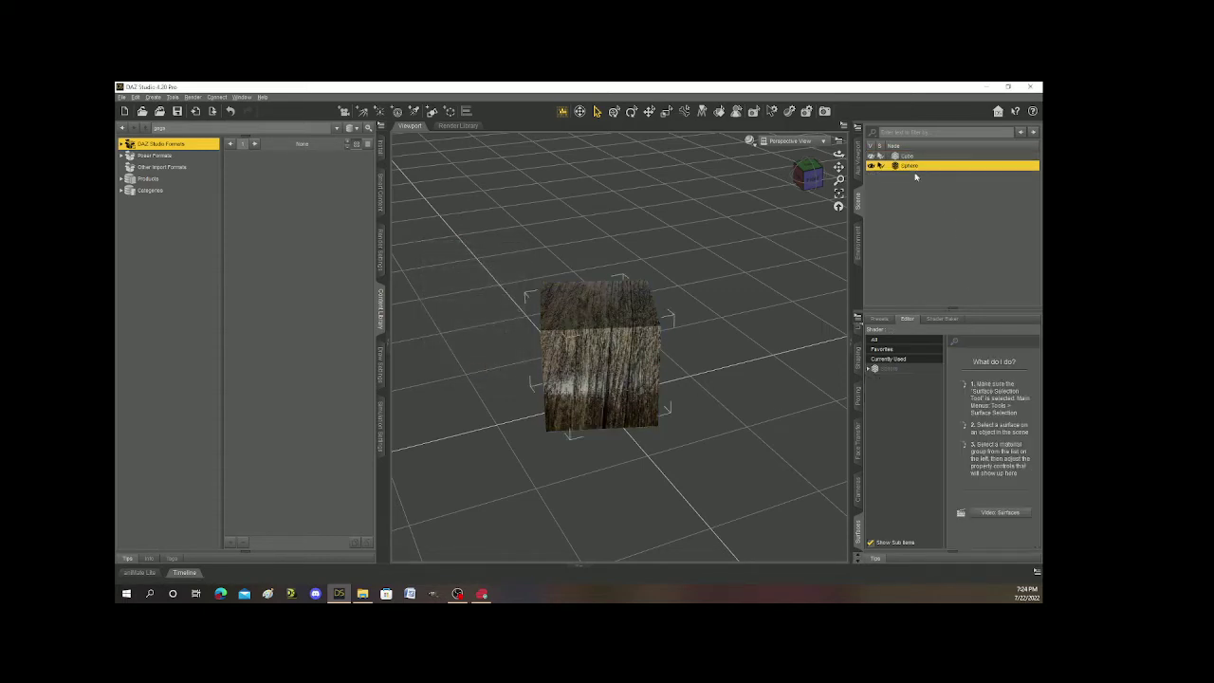
left_click(859, 370)
left_click(858, 351)
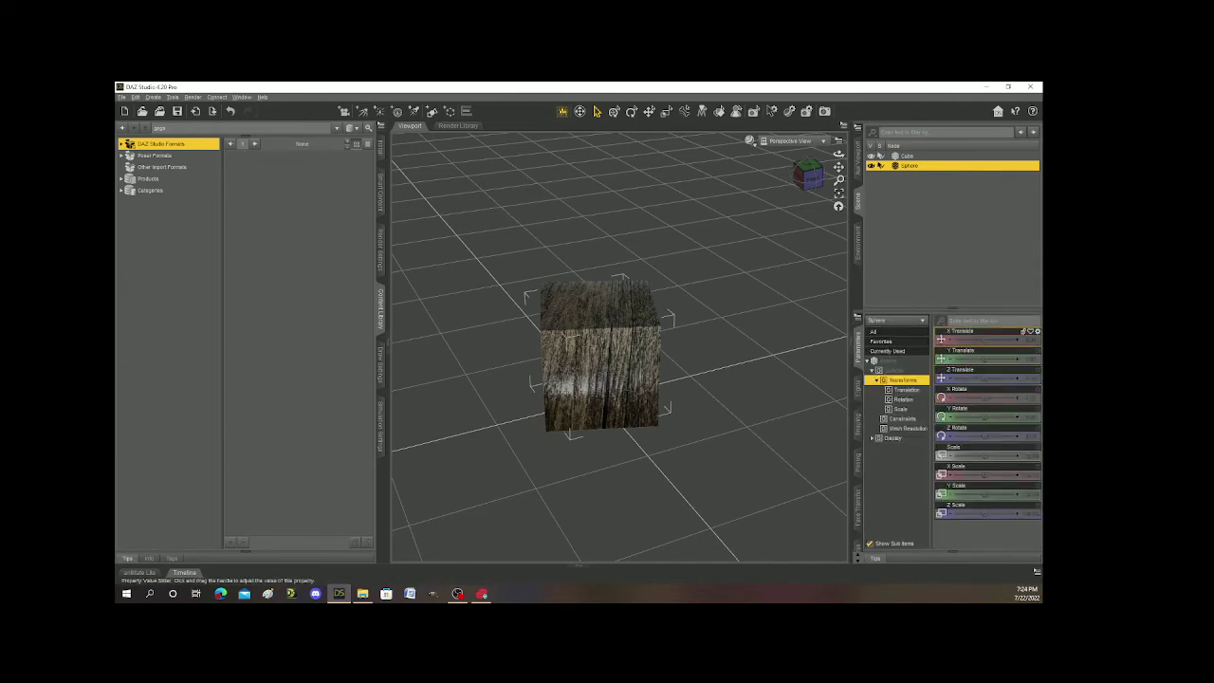
left_click_drag(983, 341, 1024, 331)
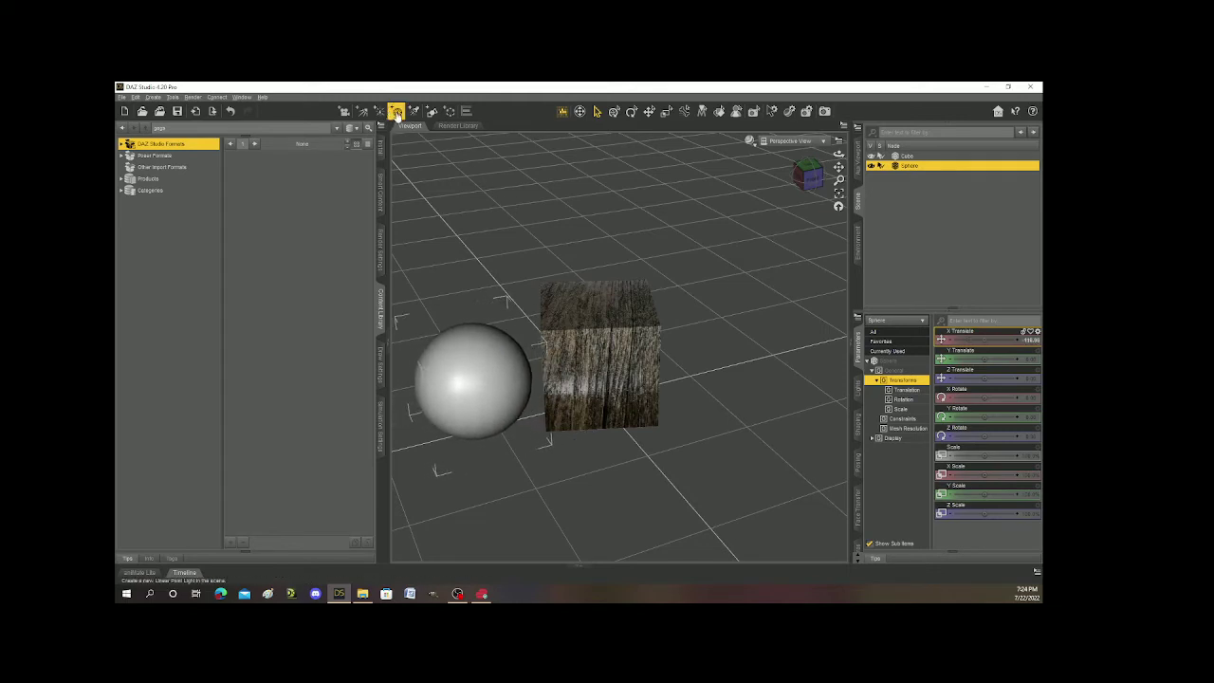
Step: Add a cone primitive and drag its X Translate positive to the cube's right
left_click(430, 111)
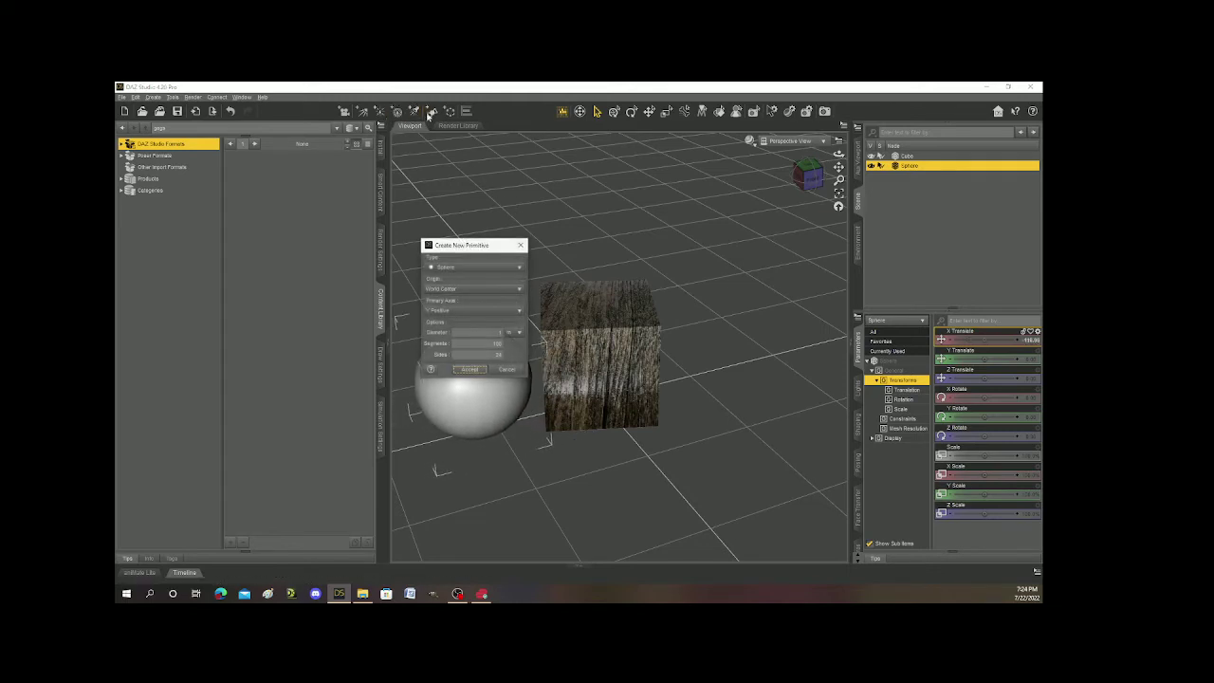
left_click(465, 269)
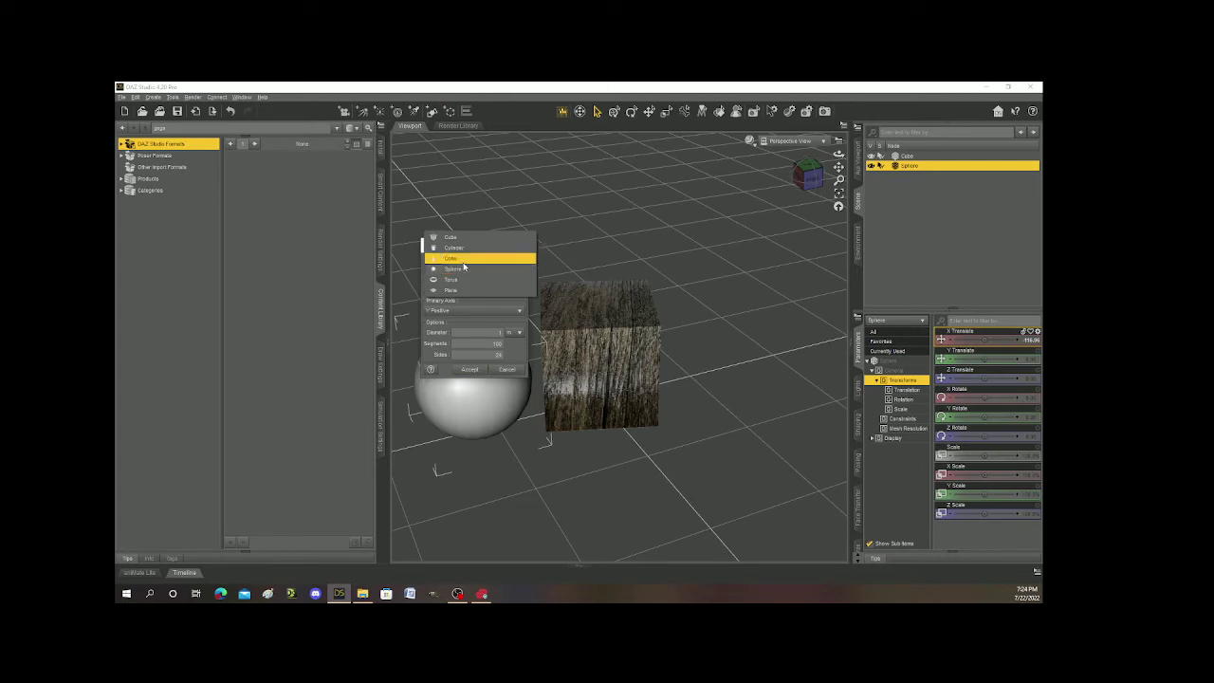
left_click(463, 259)
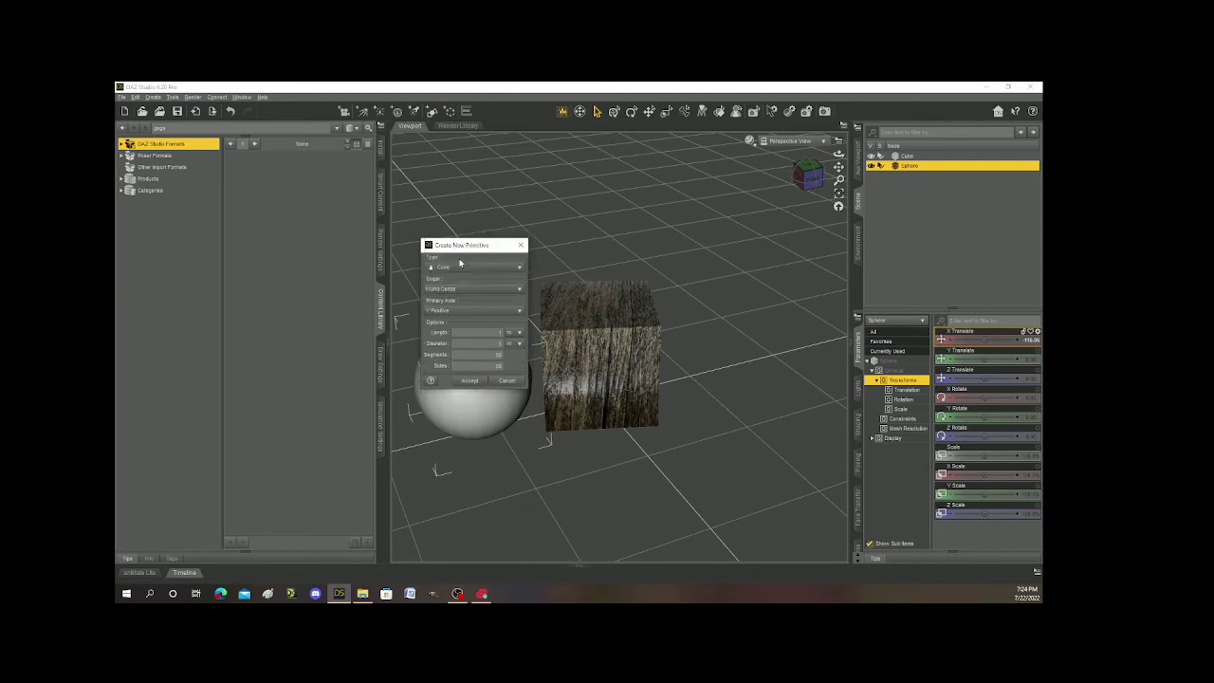
left_click(479, 380)
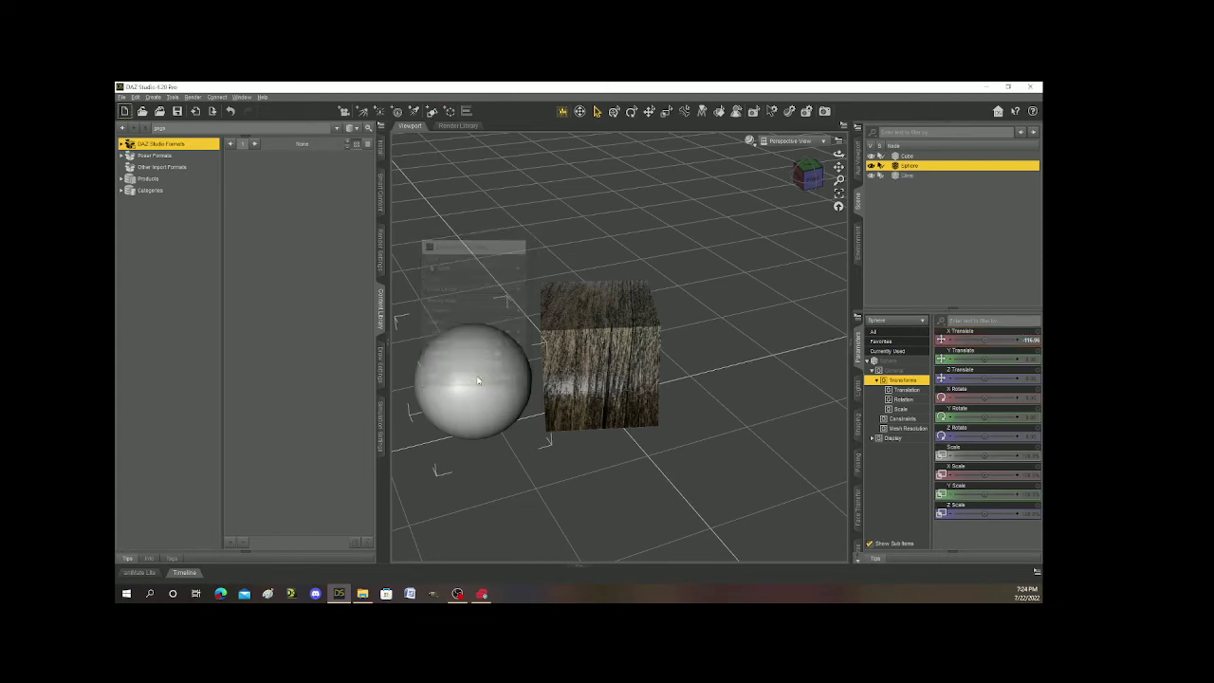
left_click(906, 176)
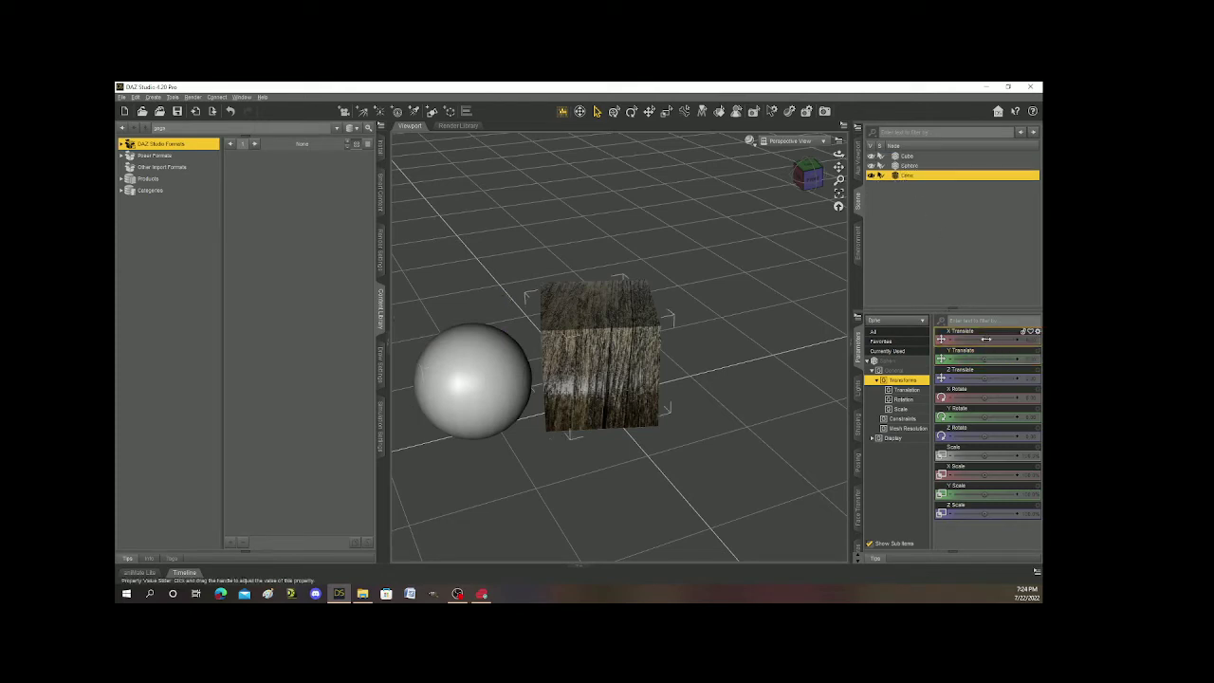
left_click_drag(987, 338, 1003, 339)
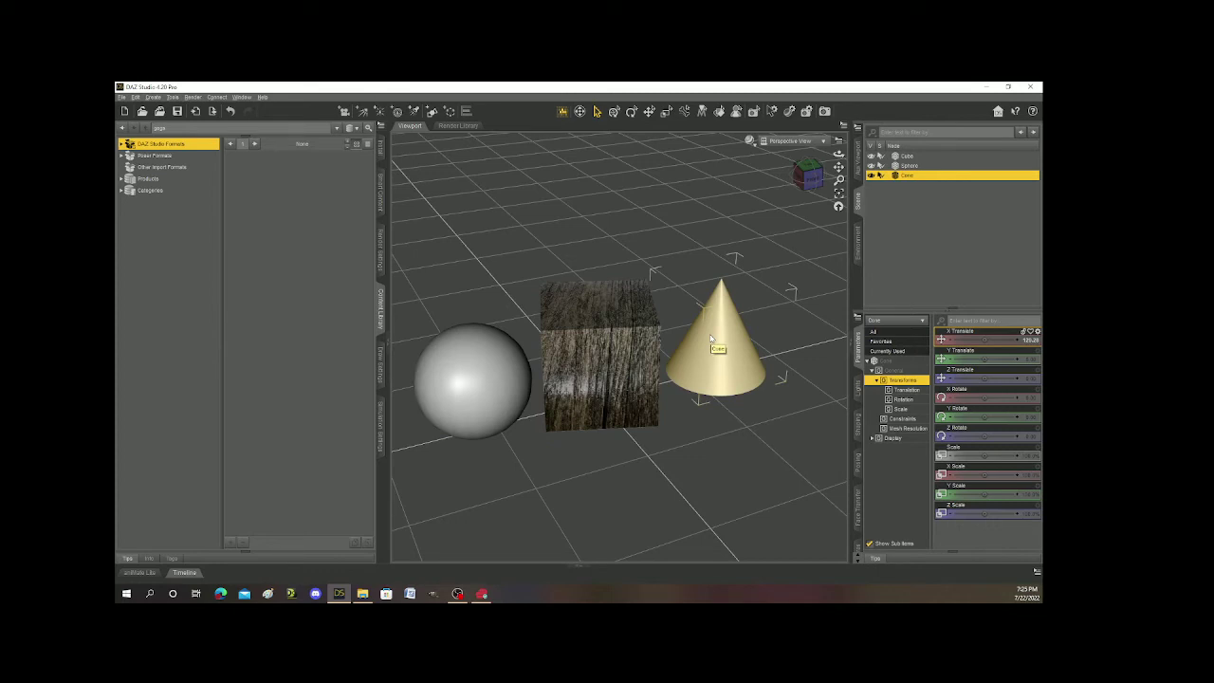
Step: Select the sphere and show its Default surface's Base properties in Surfaces
left_click(476, 384)
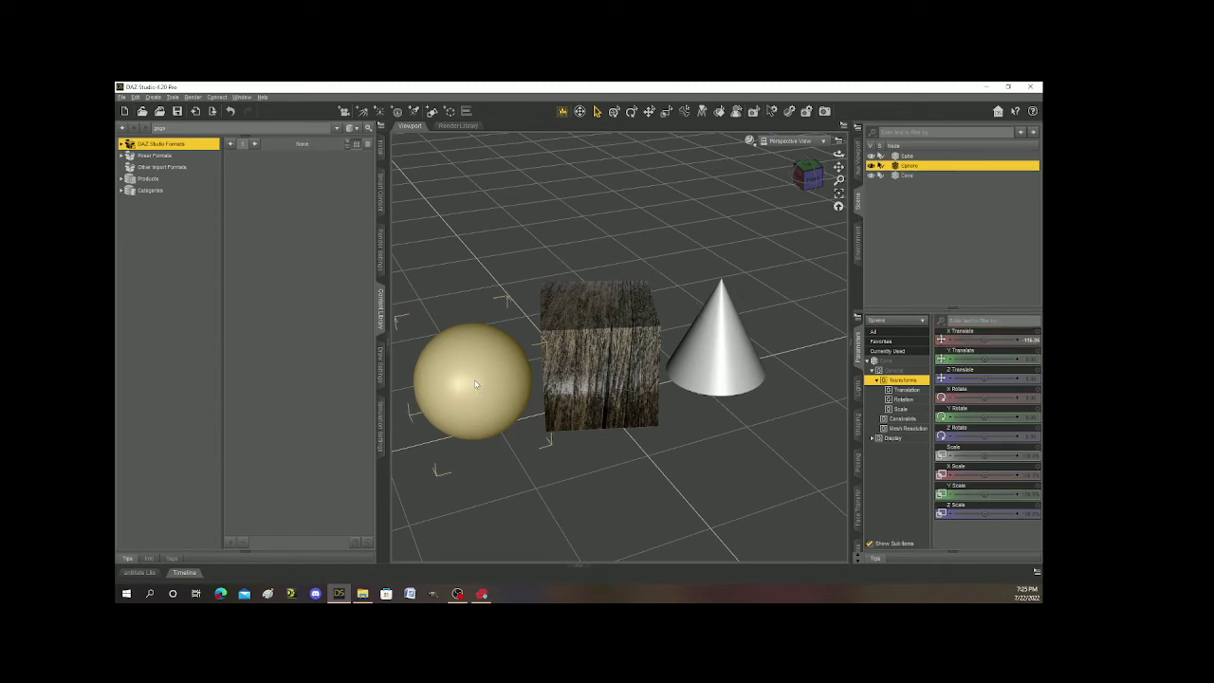
left_click(860, 417)
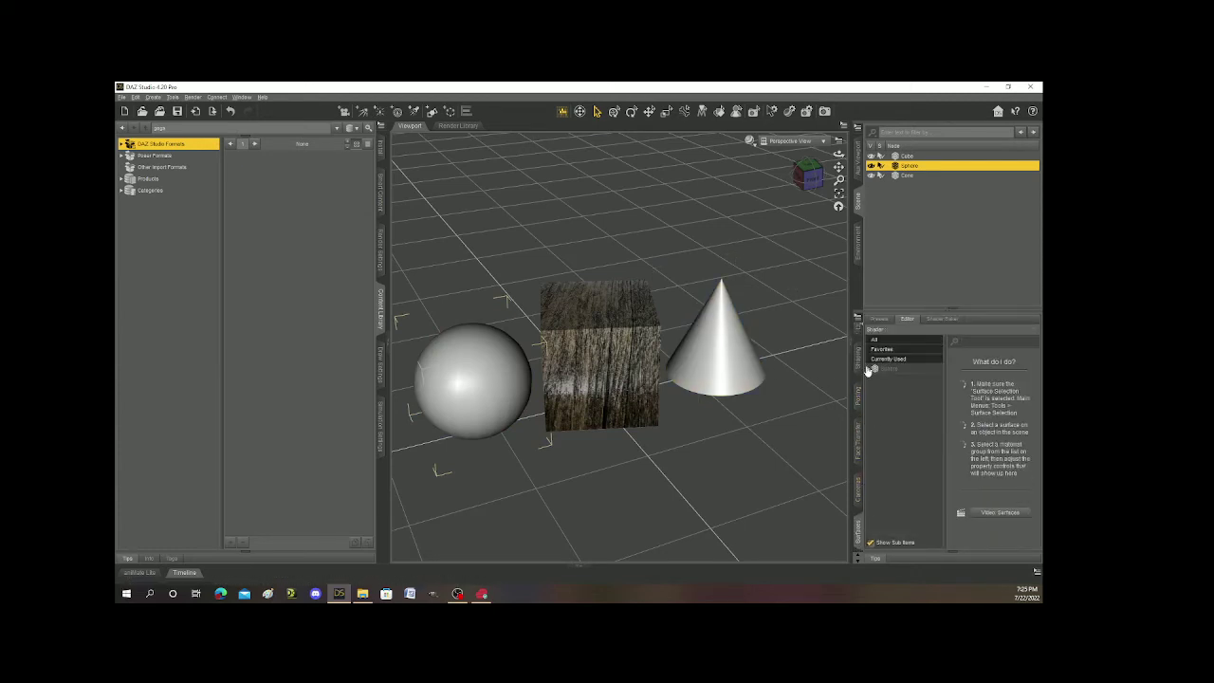
left_click(870, 369)
left_click(875, 378)
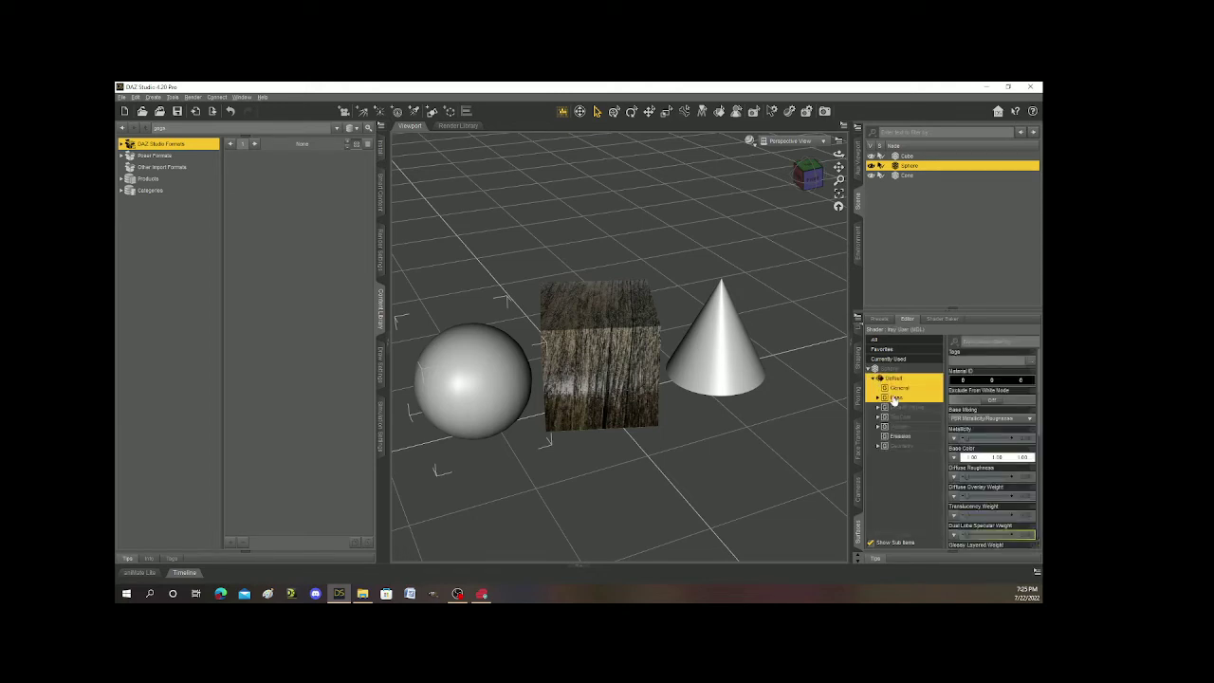
left_click(893, 398)
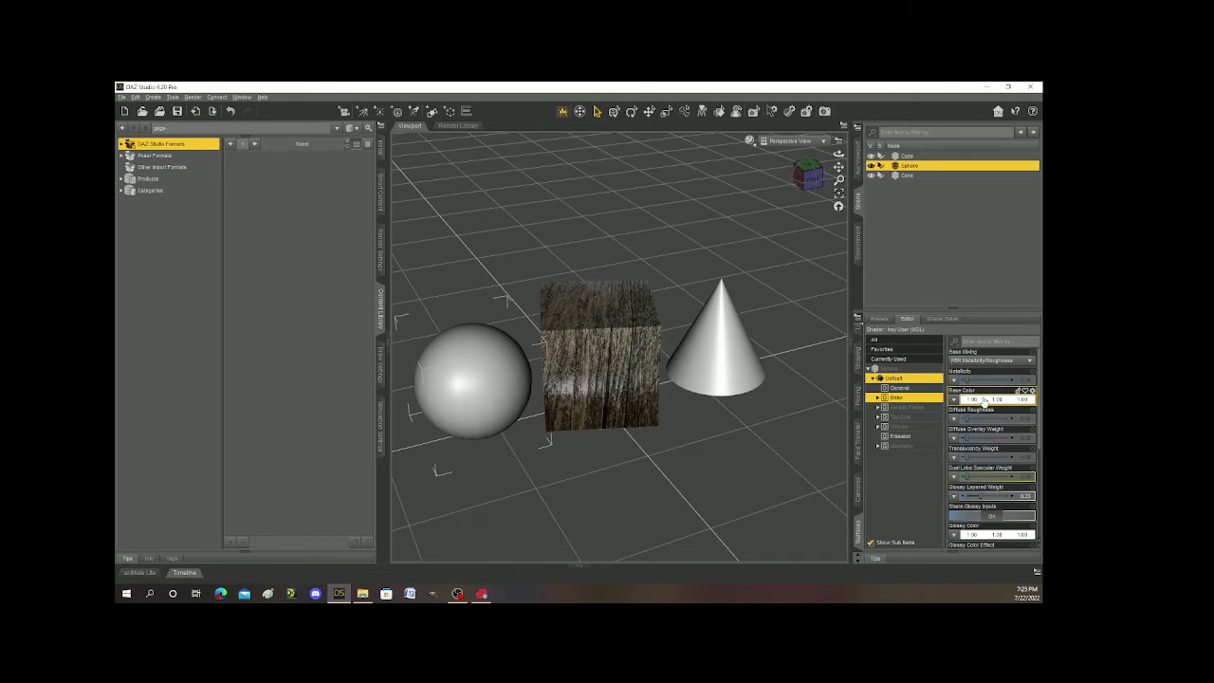
Step: Change the sphere's Base Color to dark blue, then set it back to white
left_click(984, 401)
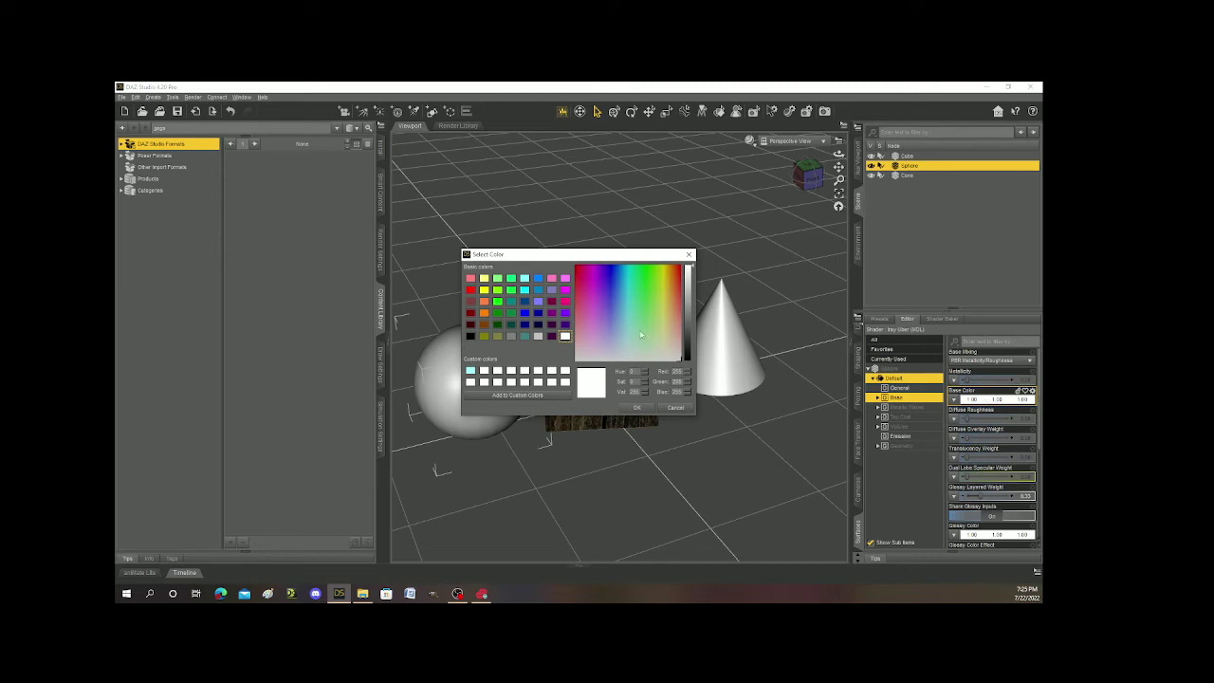
left_click(538, 314)
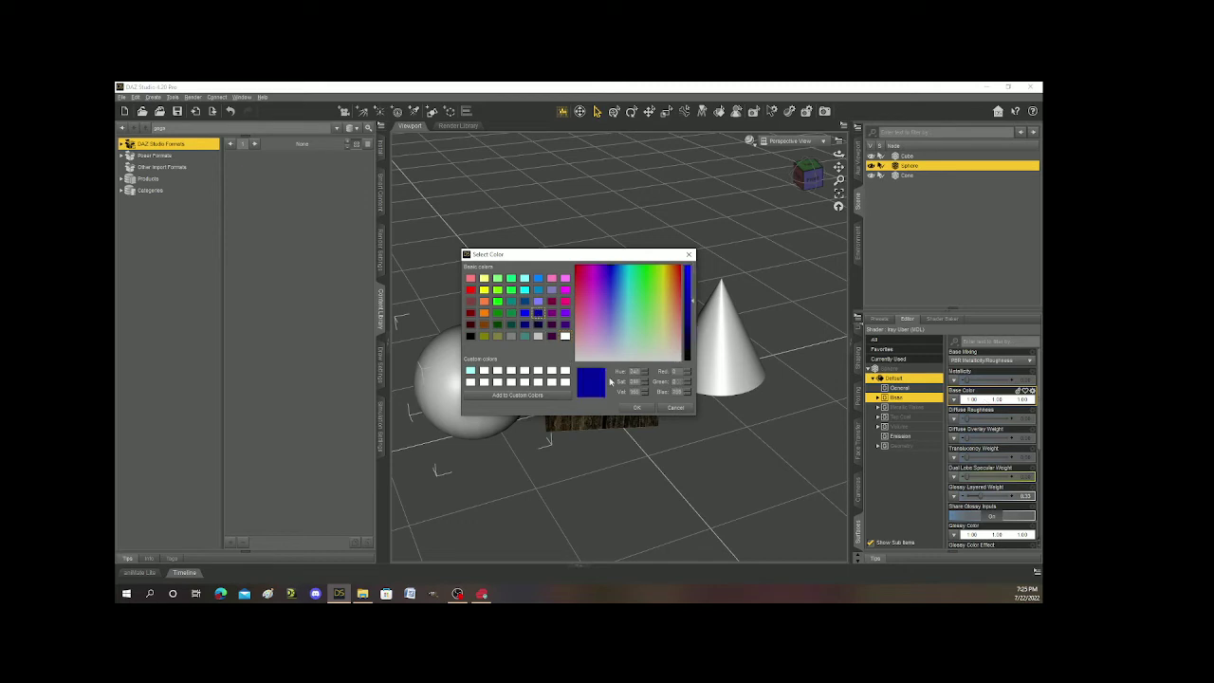
left_click(647, 406)
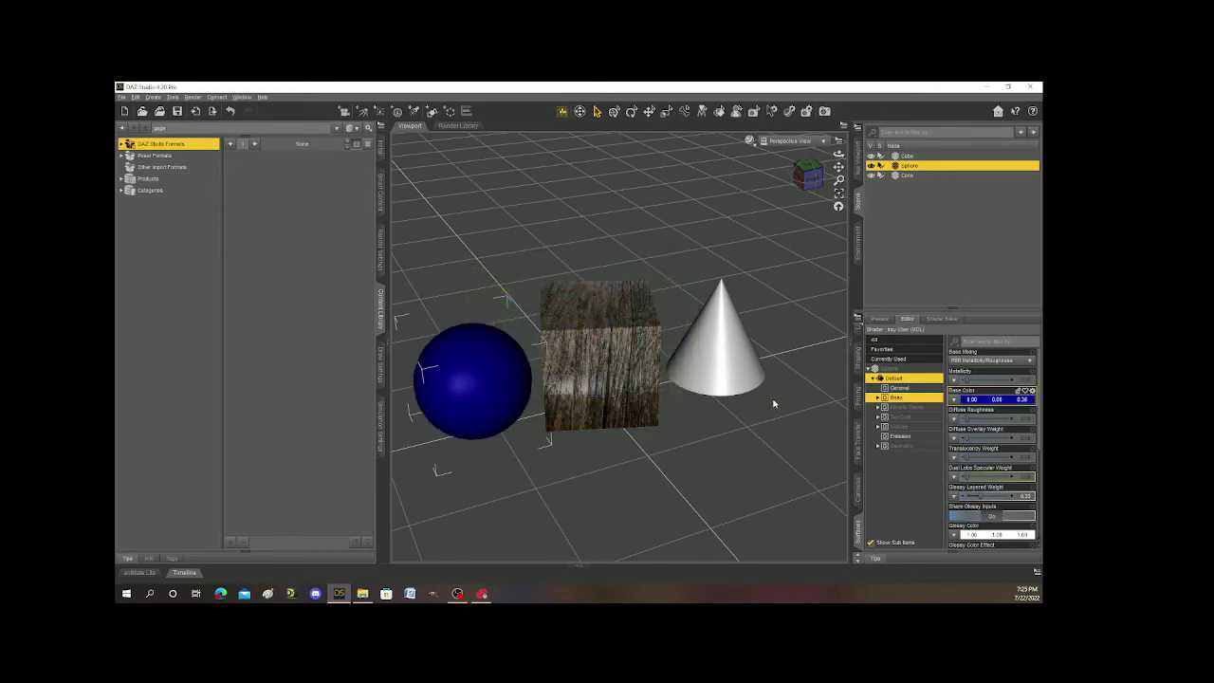
left_click(984, 400)
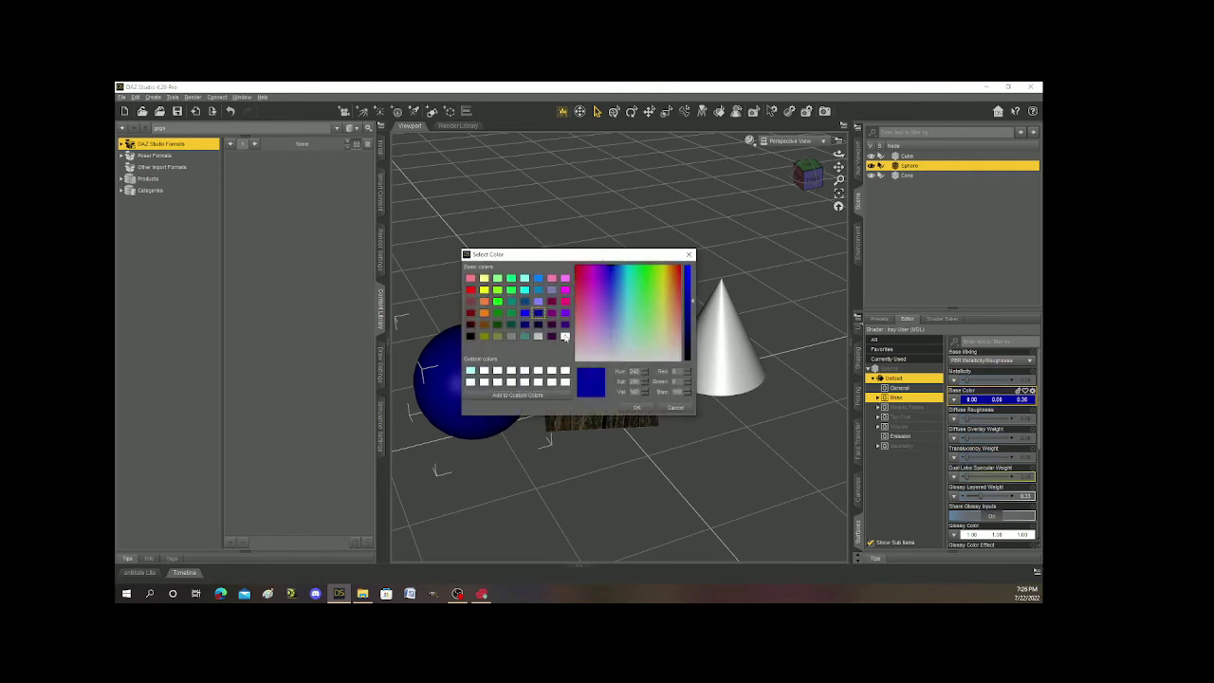
left_click(565, 336)
left_click(637, 407)
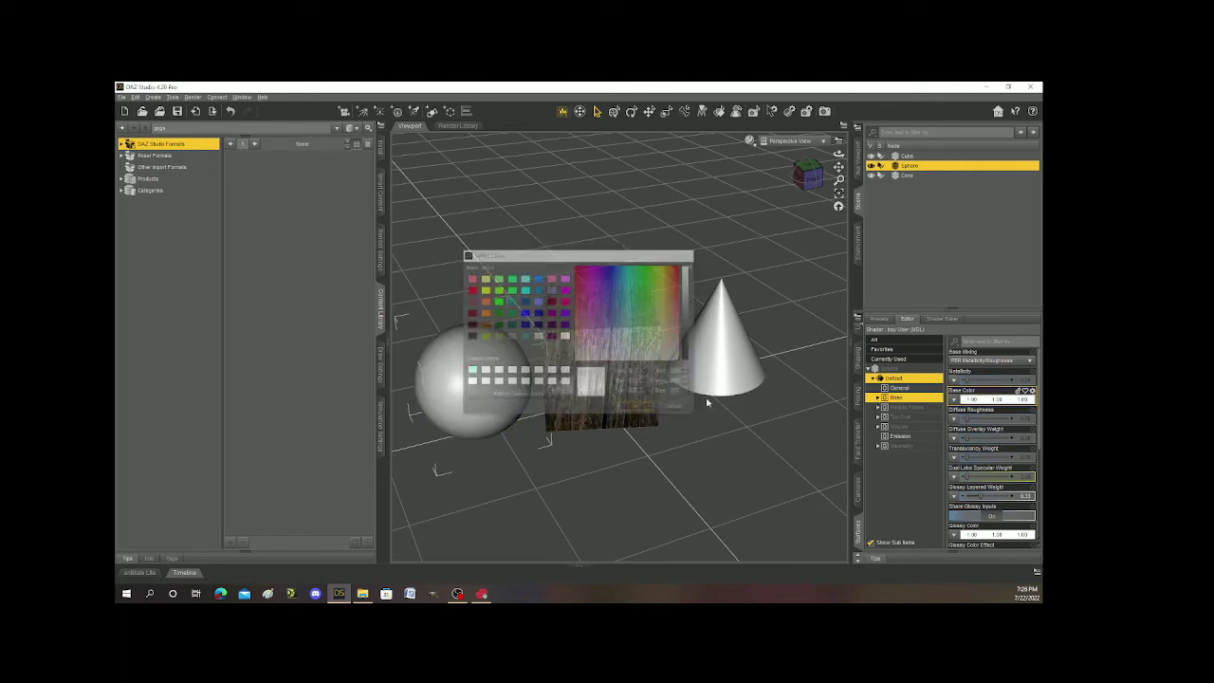
left_click(954, 402)
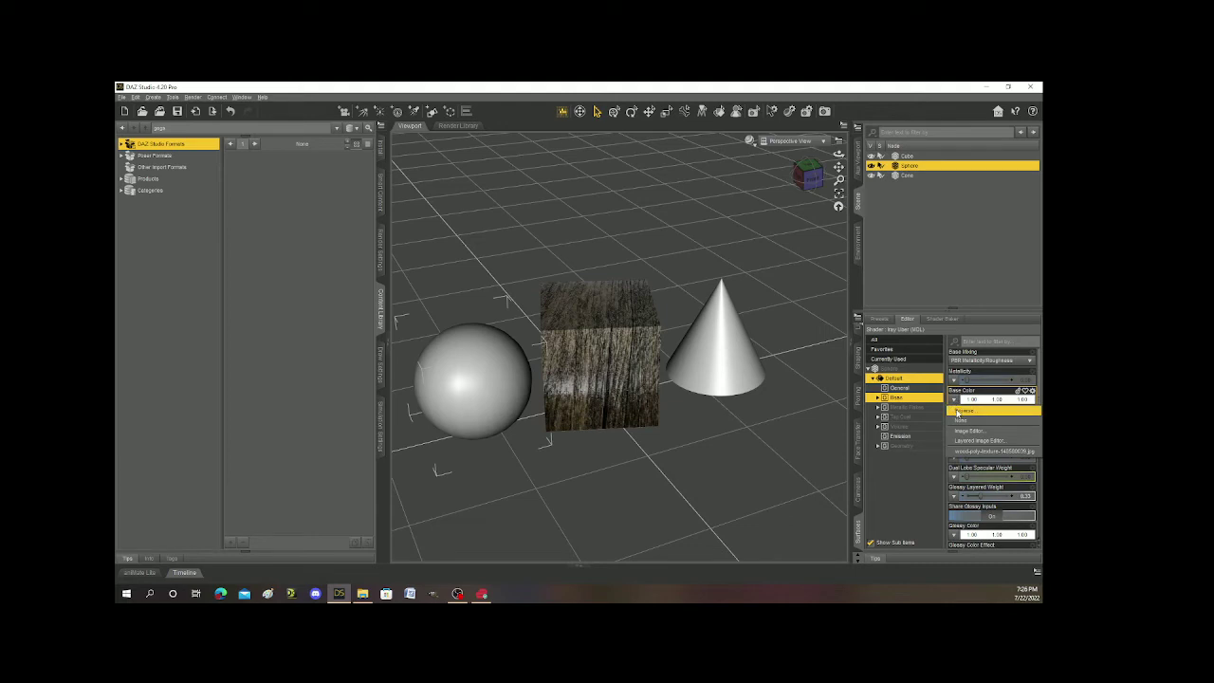
Step: Load wood grain2 from the TEXTURES folder as the sphere's Base Color image map
left_click(961, 411)
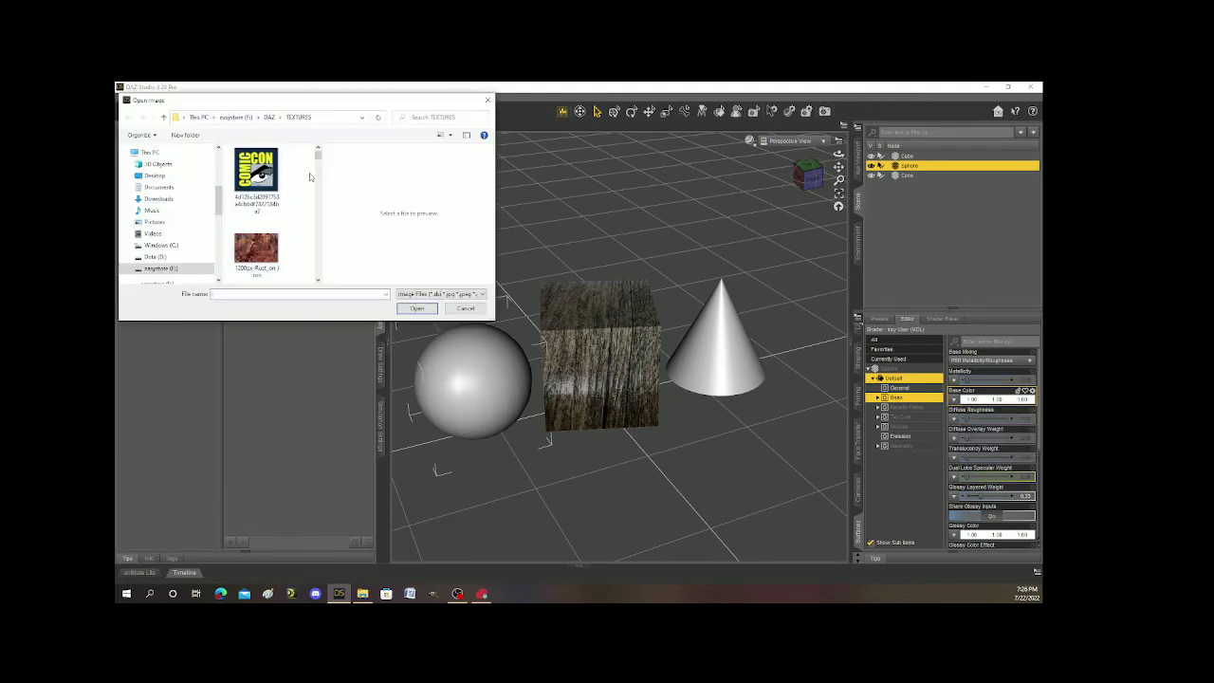
left_click_drag(318, 158, 324, 271)
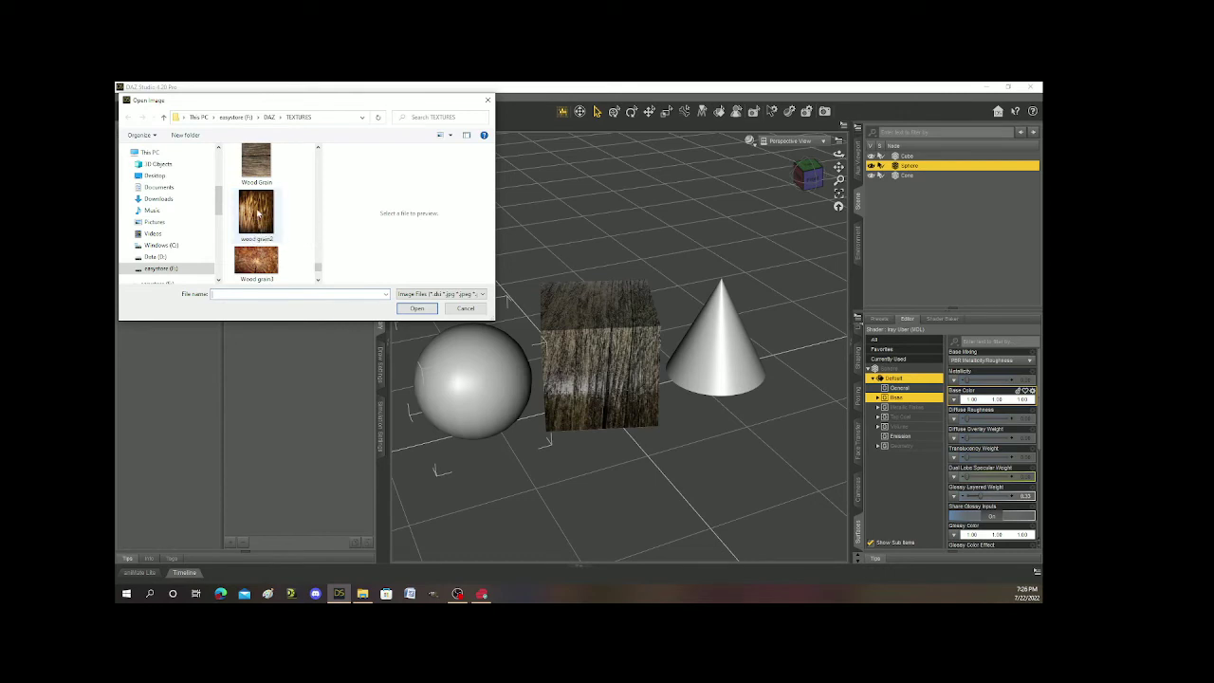
double_click(256, 212)
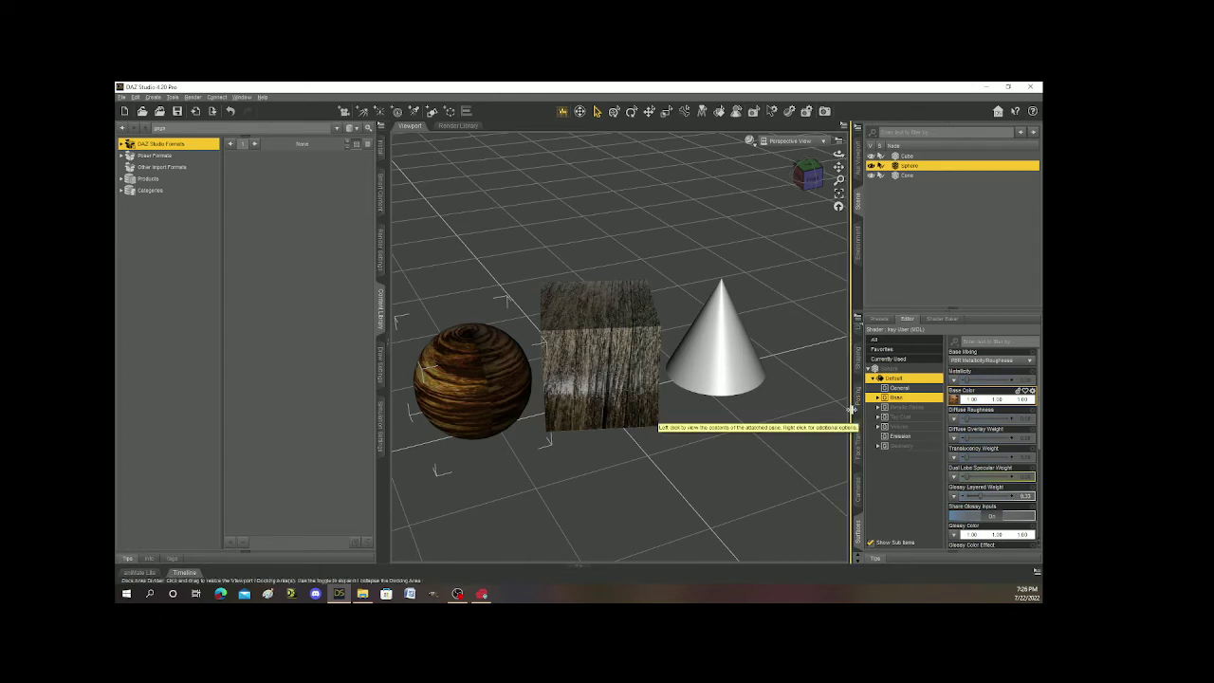
Step: Select the cone and apply the woodcure lighter image as its Base Color texture
left_click(719, 344)
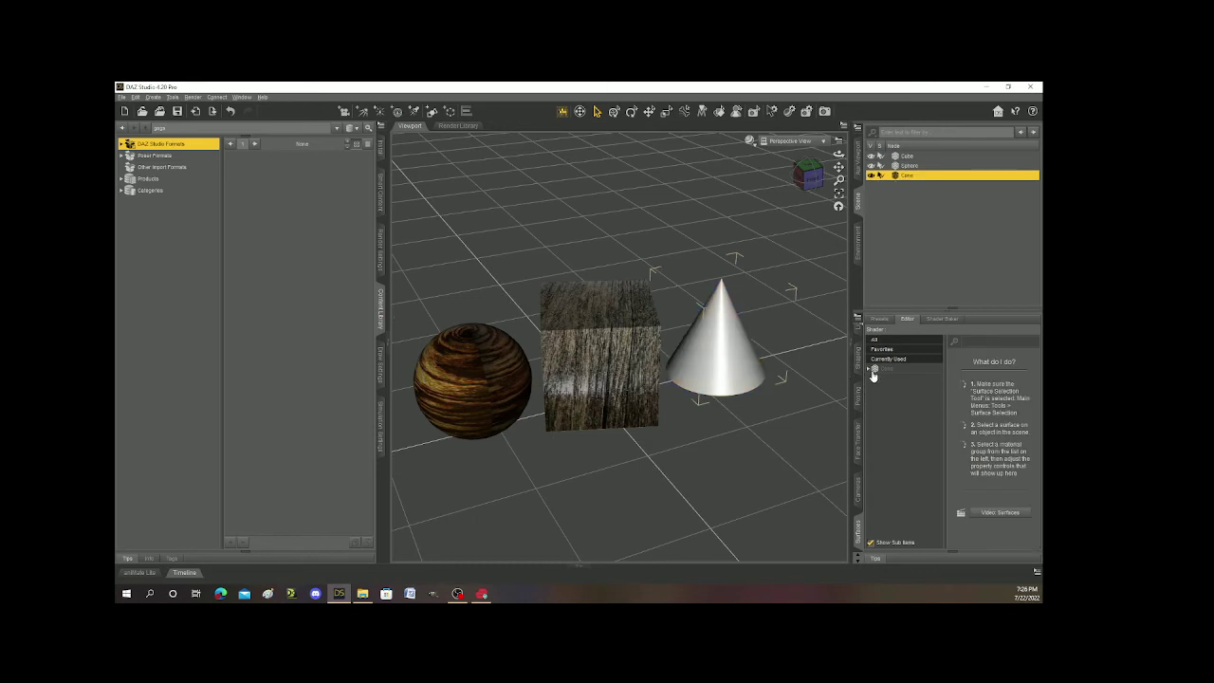
left_click(870, 370)
left_click(874, 379)
left_click(891, 399)
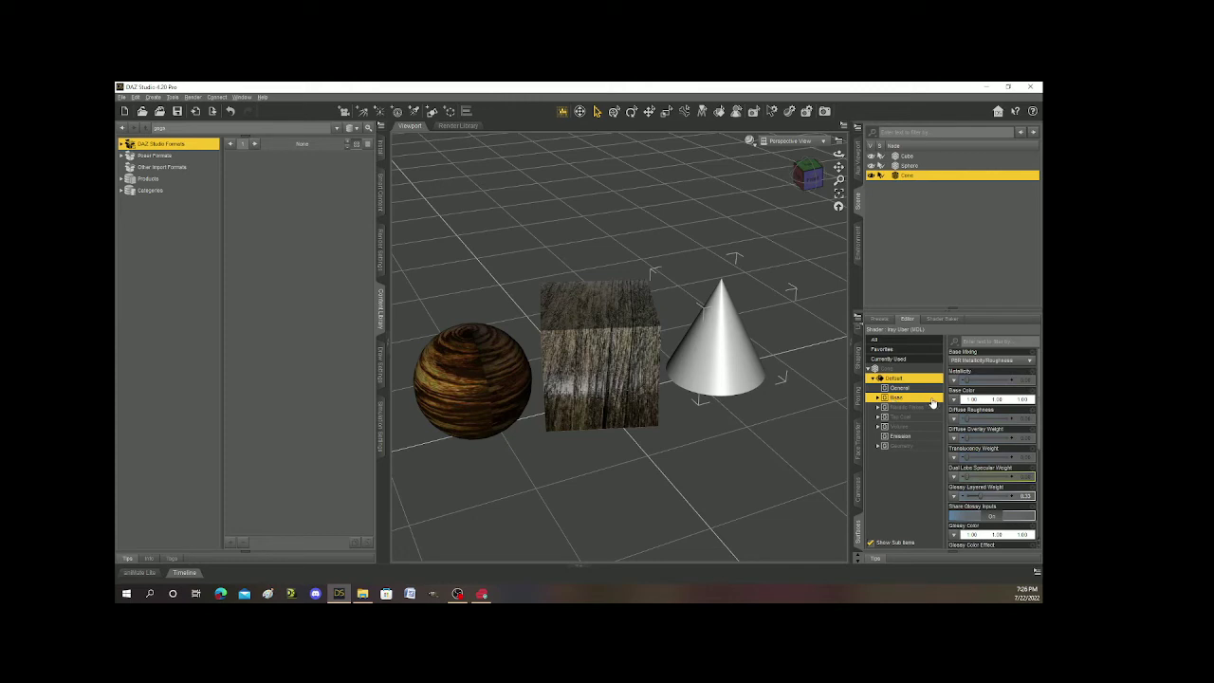
left_click(954, 400)
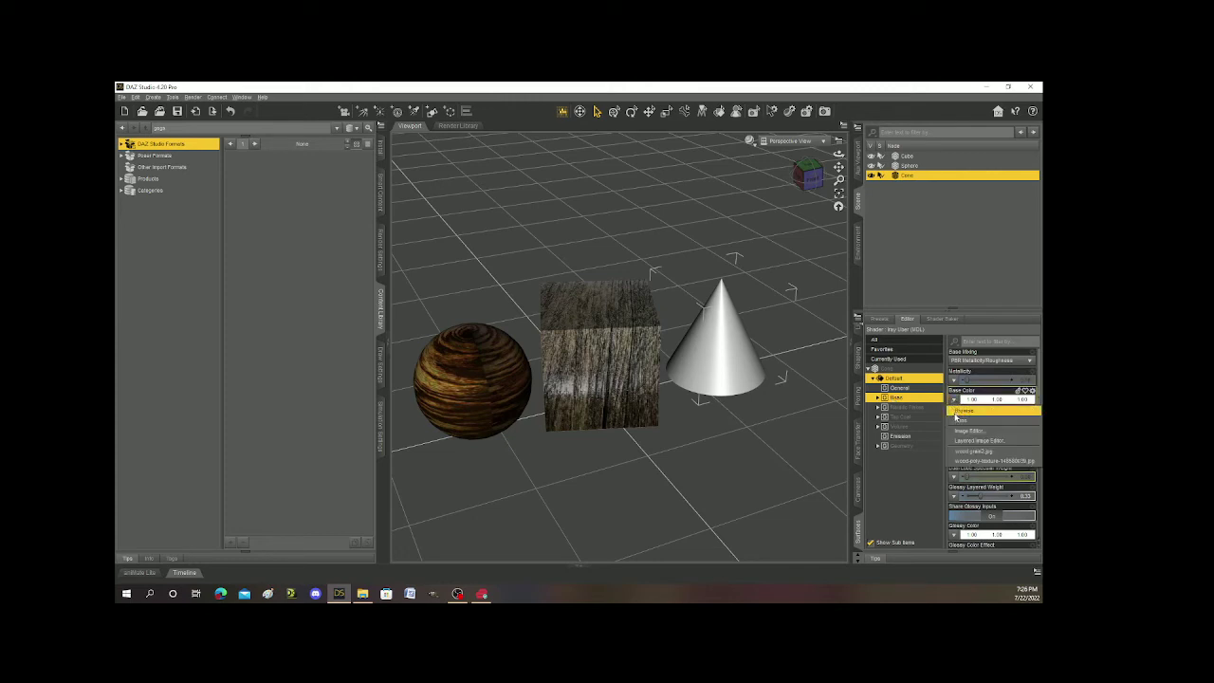
left_click(960, 411)
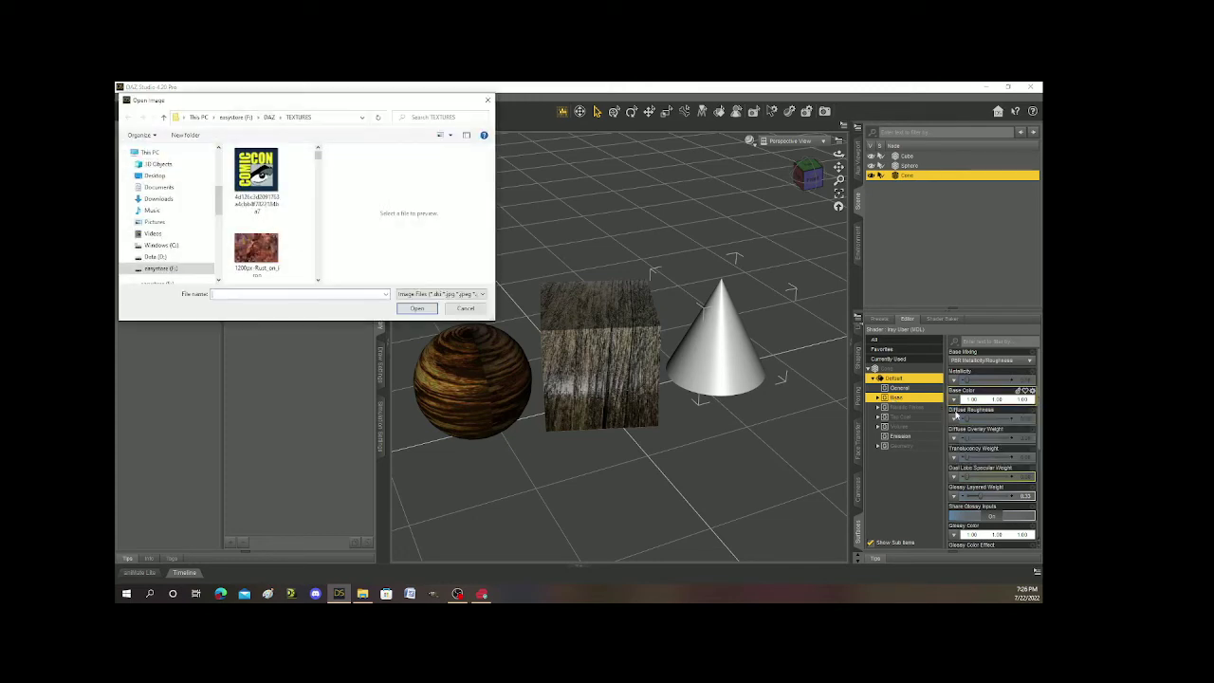
left_click_drag(318, 158, 335, 274)
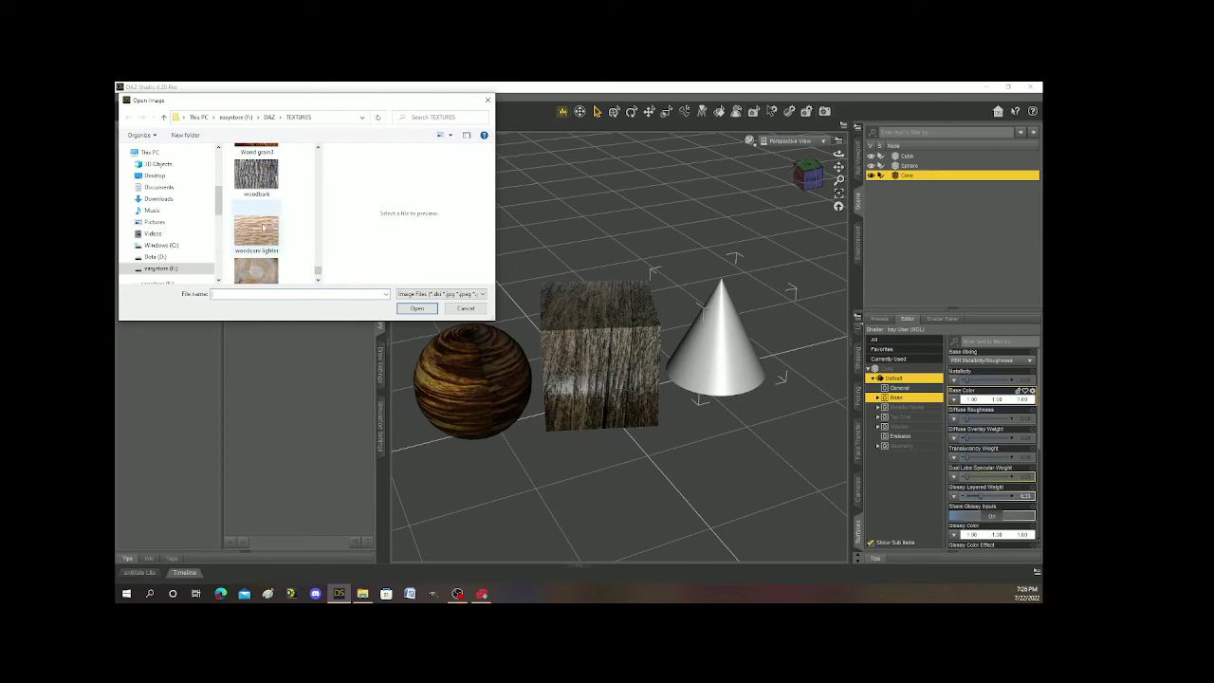
mouse_move(253, 226)
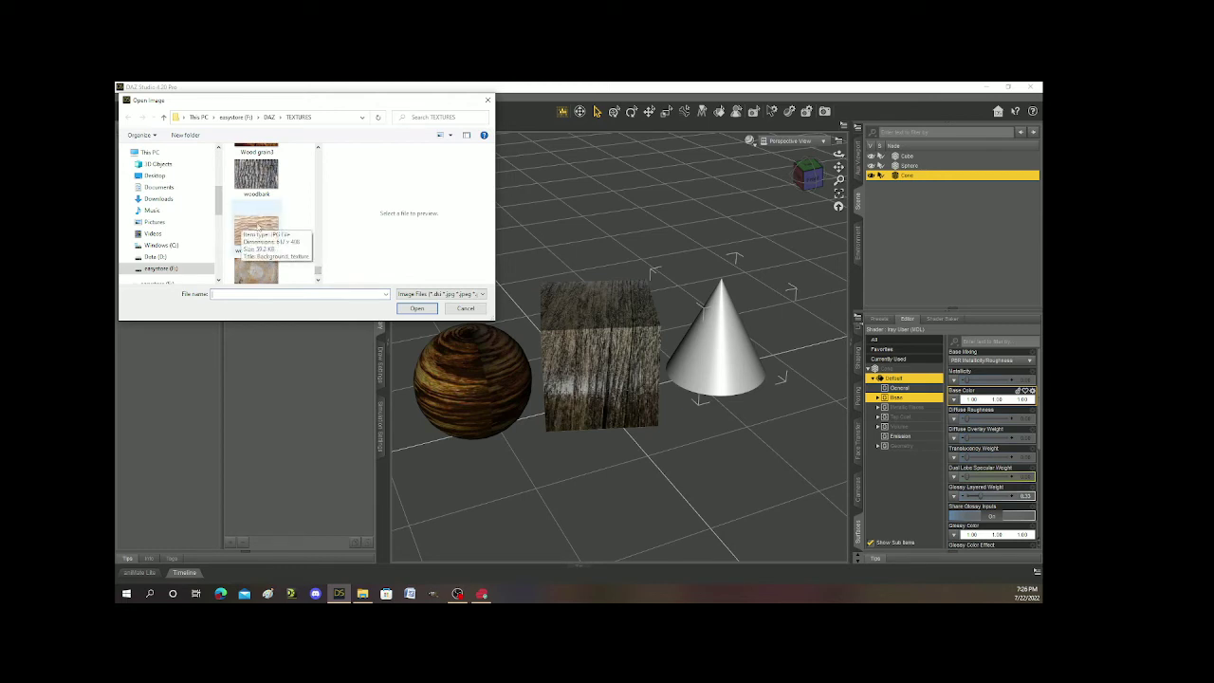
double_click(252, 224)
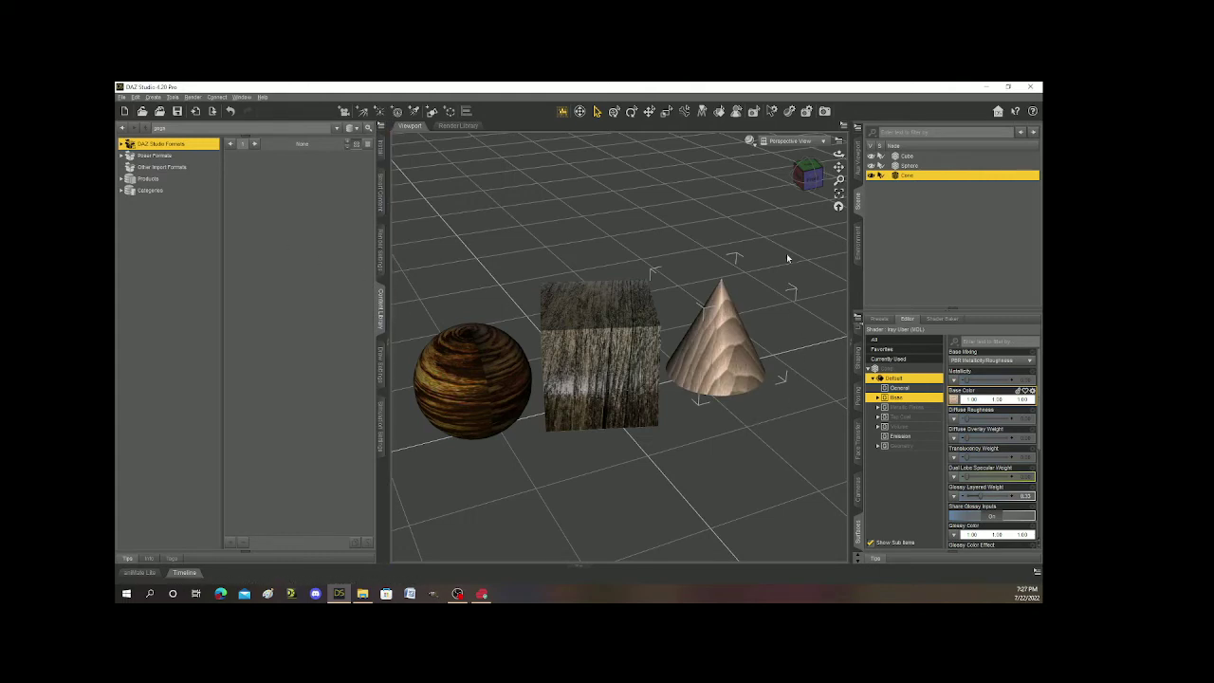
left_click_drag(808, 174, 795, 176)
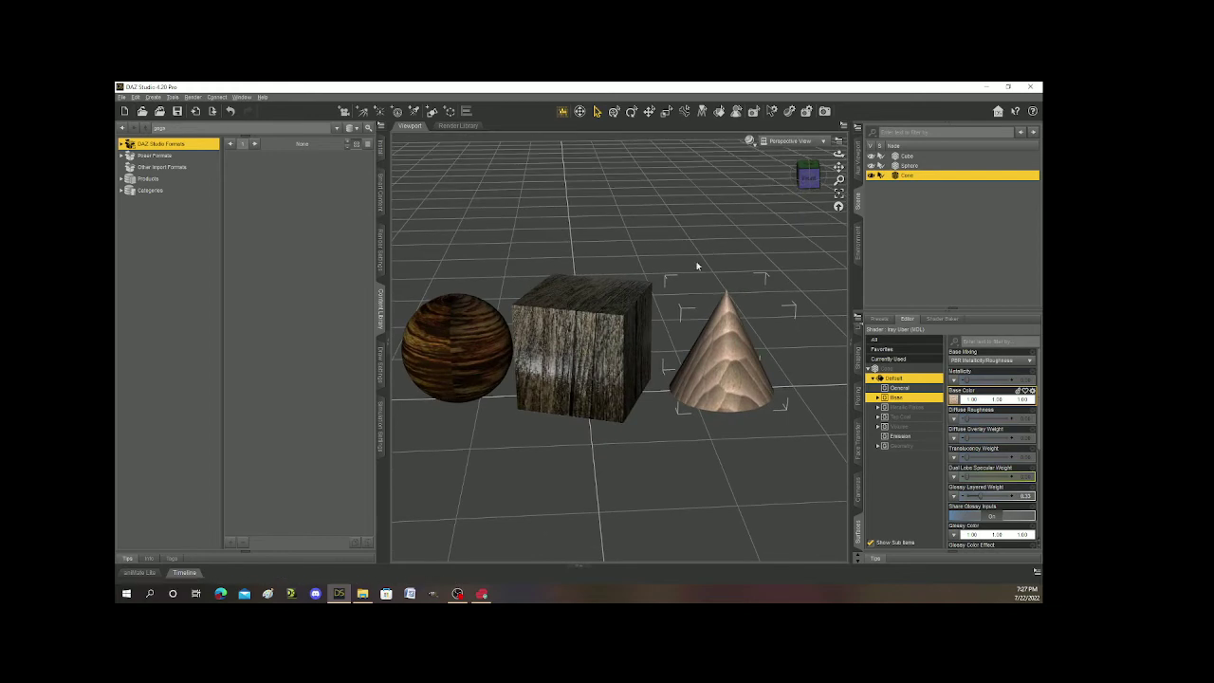
Step: Select the cube and slide its X Translate slightly to the right
left_click(597, 339)
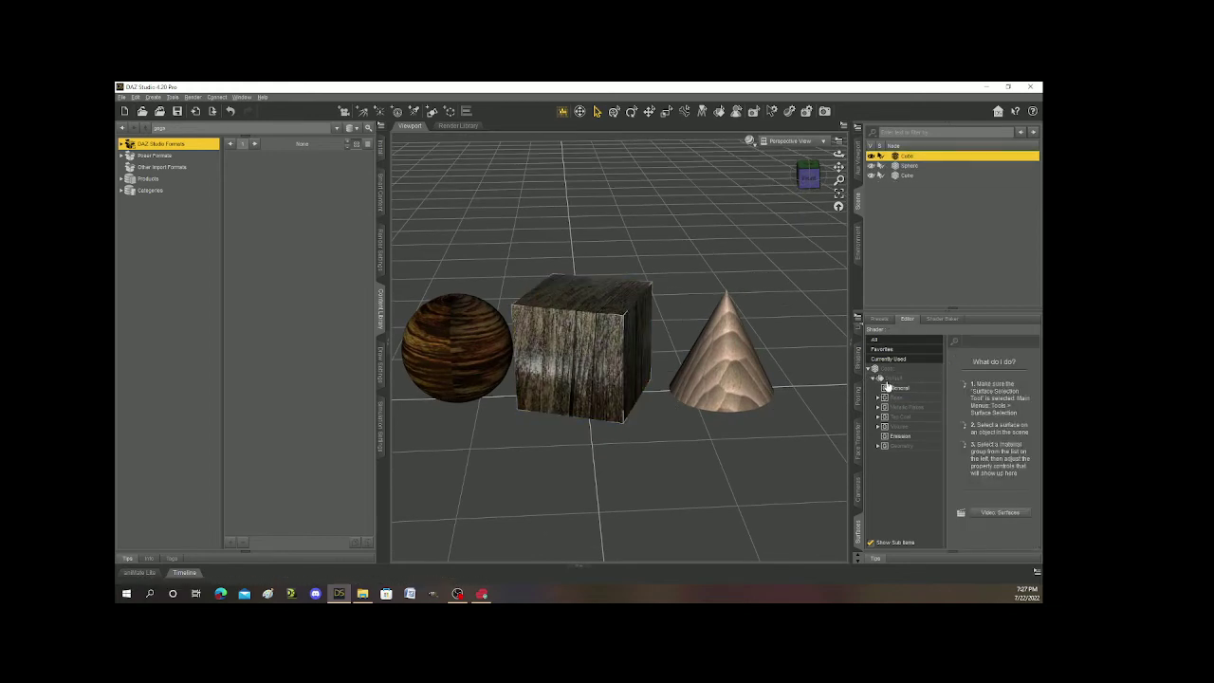
left_click(860, 358)
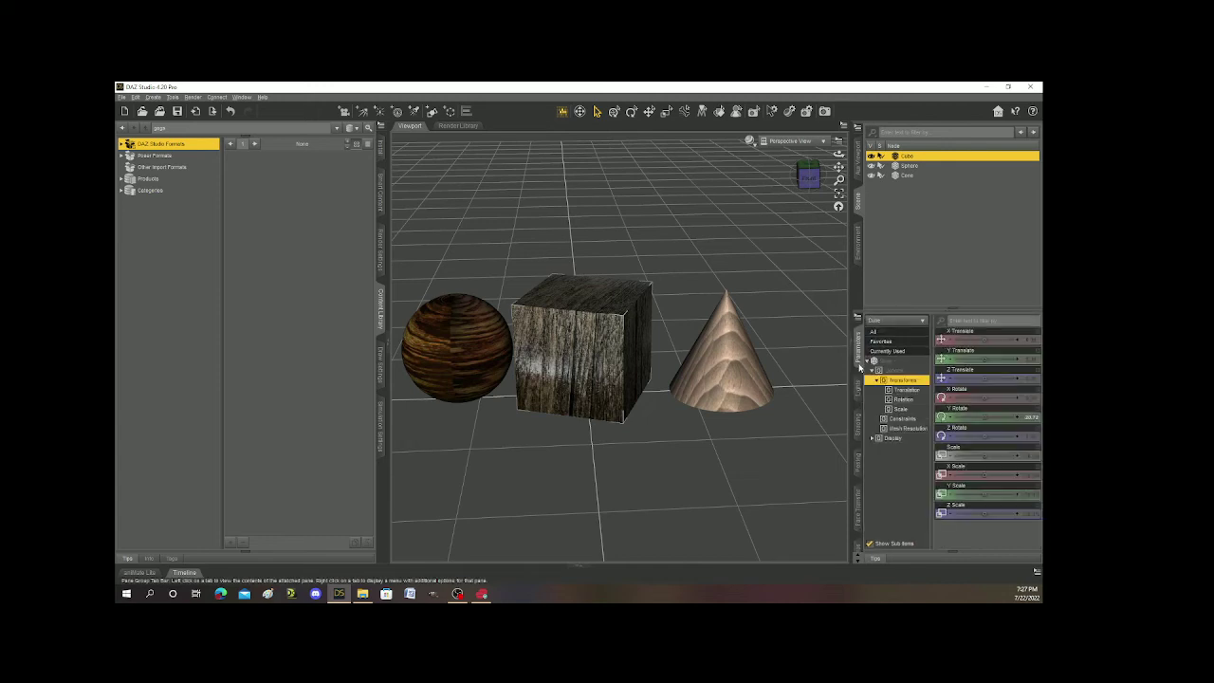
left_click_drag(986, 340, 1011, 339)
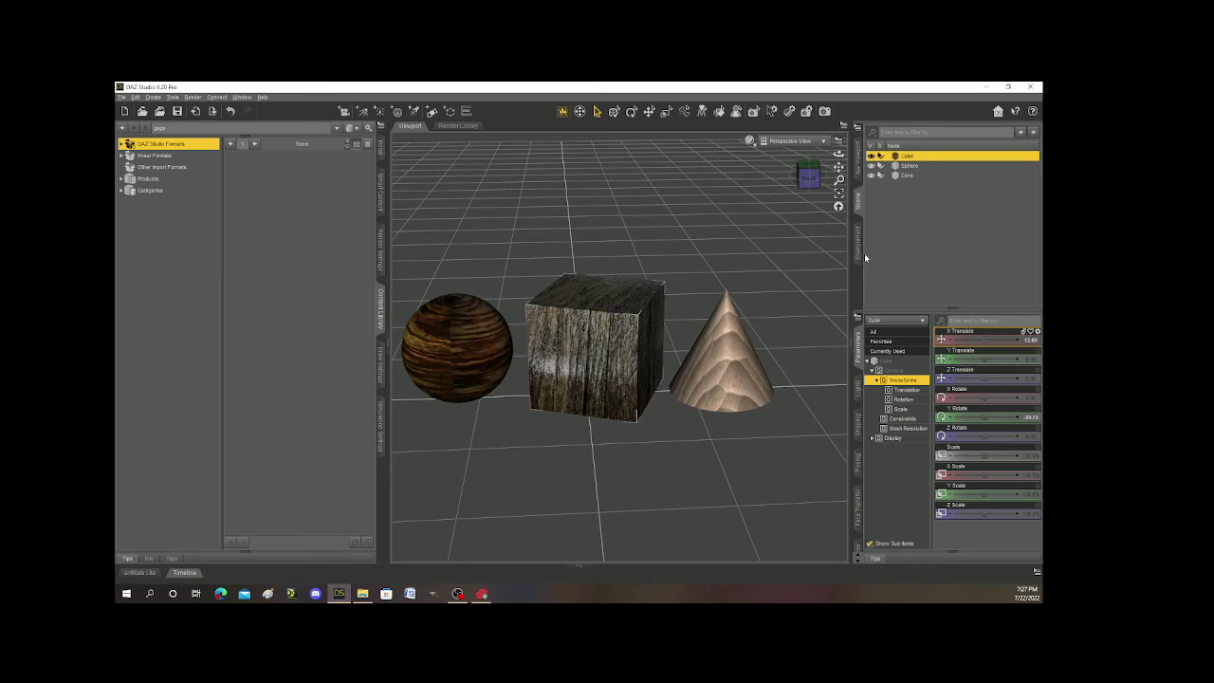
Step: Select the cube, sphere and cone together in the Scene pane
left_click_drag(839, 166, 838, 165)
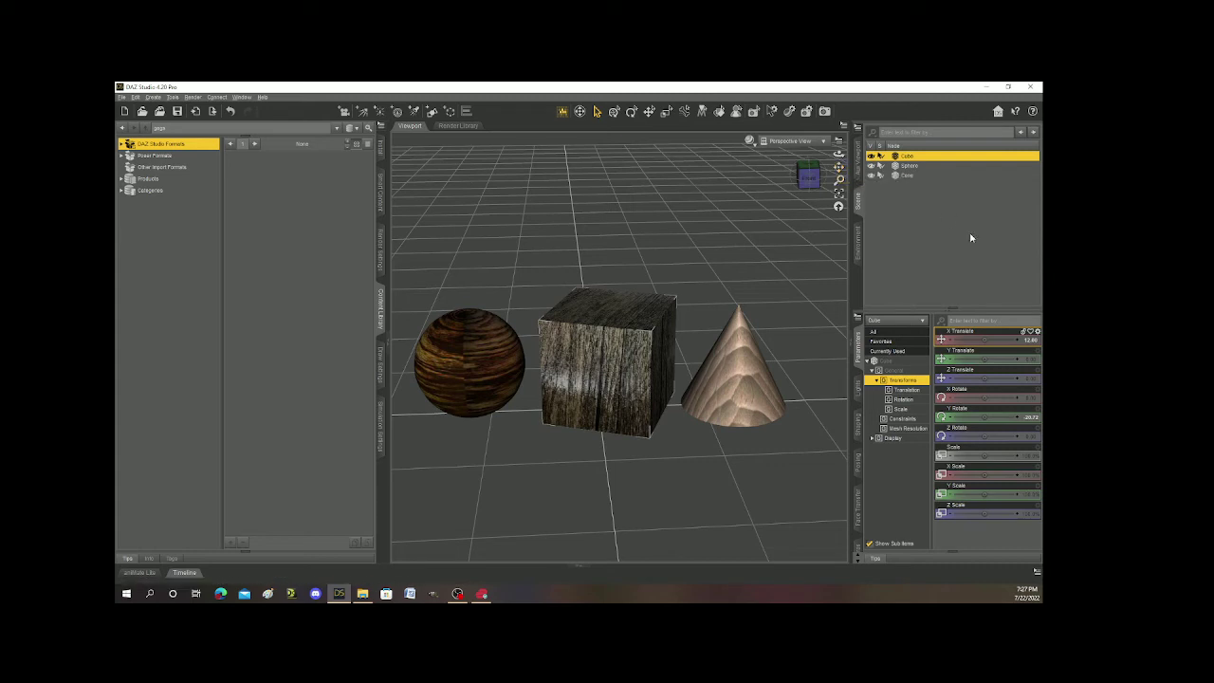
double_click(907, 156)
left_click(911, 175, "shift")
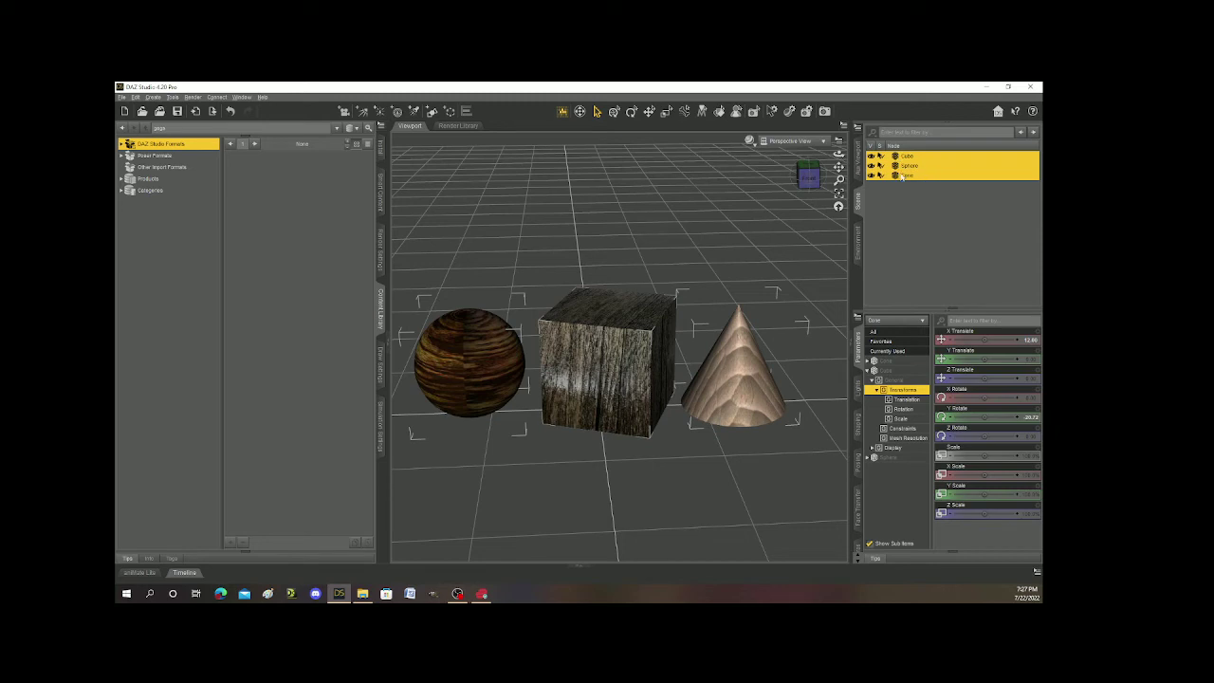
Step: From Create > New Group, enter 'Wood Shapes' as the group's name and label
left_click(152, 98)
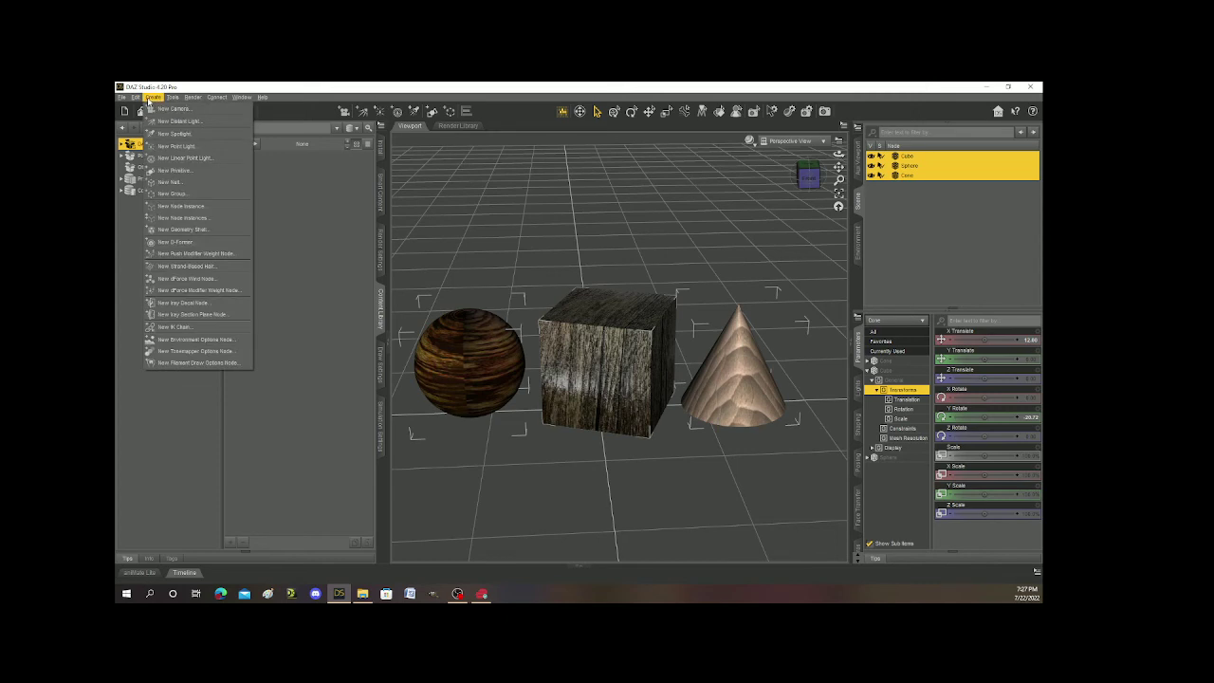
left_click(171, 193)
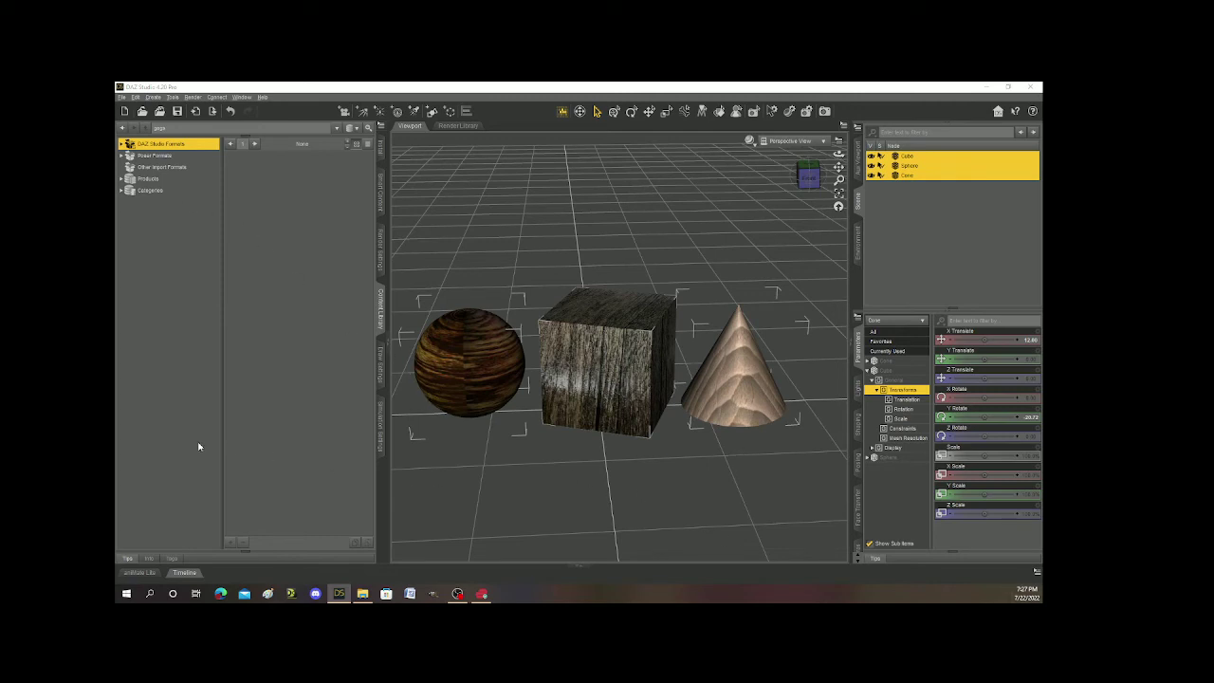
left_click_drag(133, 258, 517, 218)
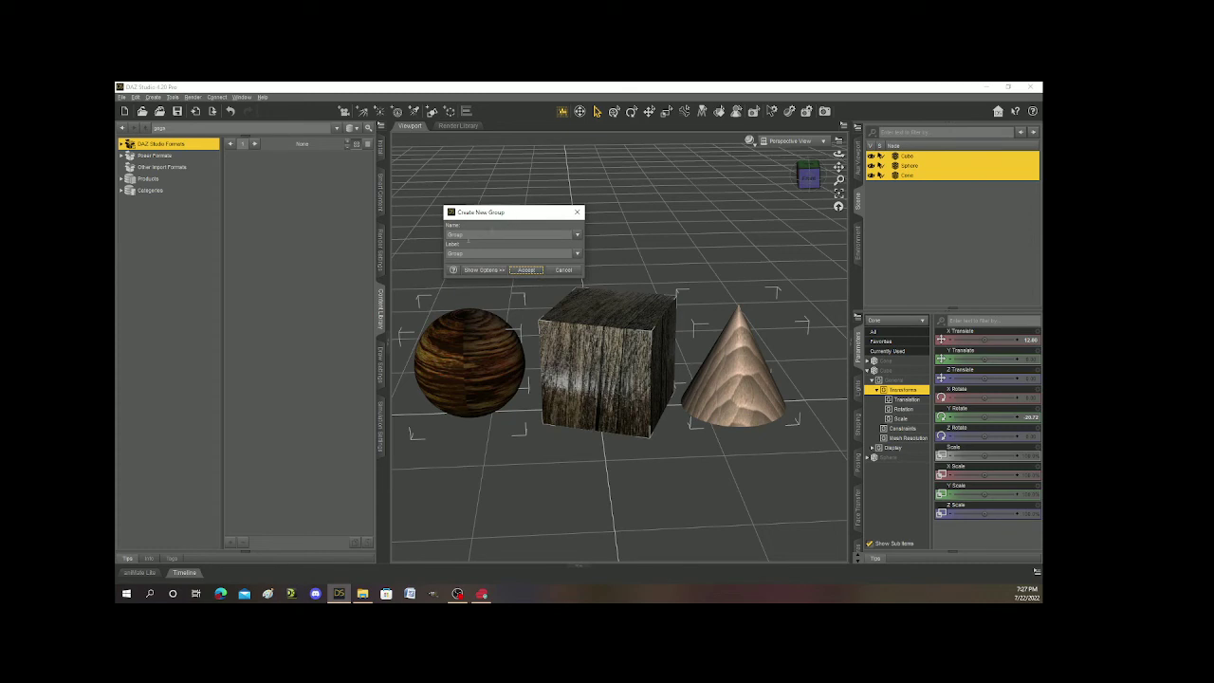
double_click(455, 234)
type("Sh")
type(" Pl")
key("Tab")
type("Wood Shapes")
Step: Accept the Wood Shapes group, expand it, and drag its Z Translate backward
left_click(533, 271)
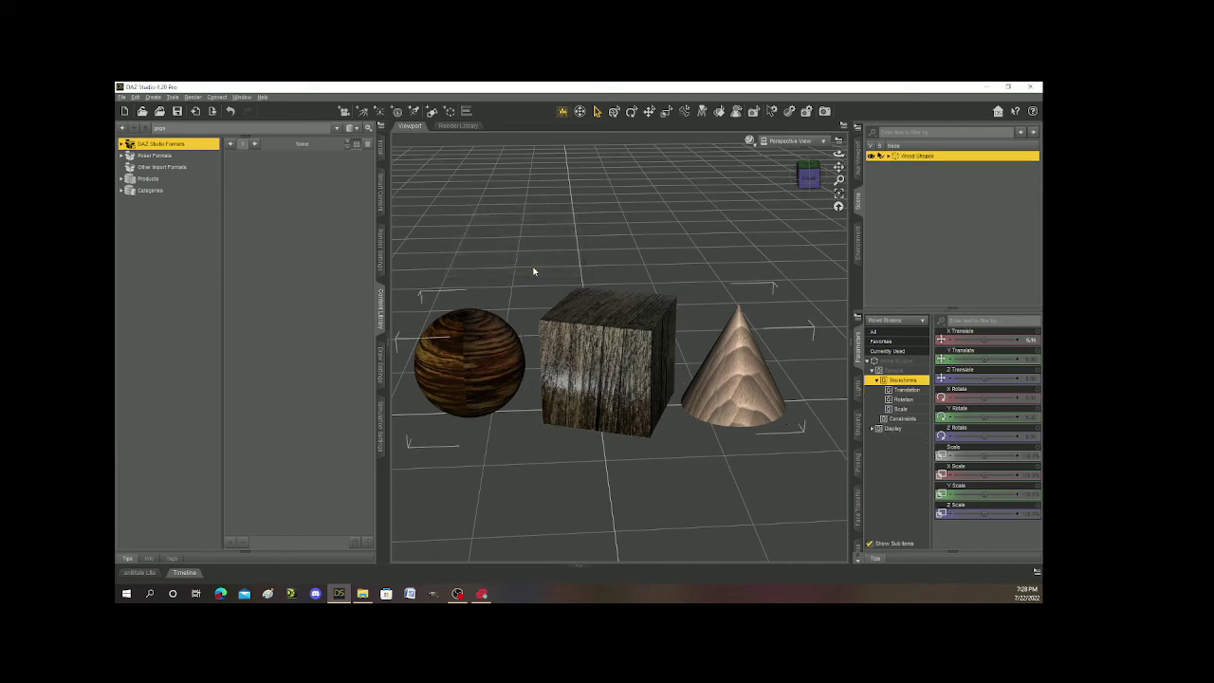
left_click(888, 156)
left_click_drag(987, 377, 1001, 397)
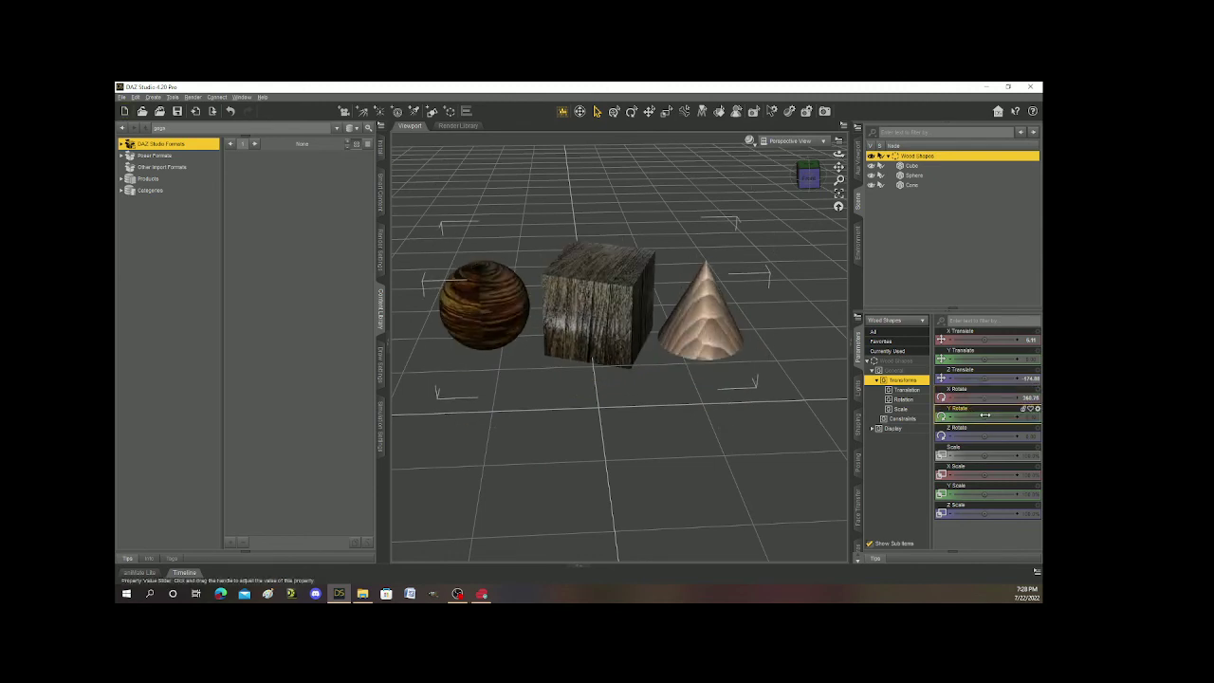
mouse_move(984, 414)
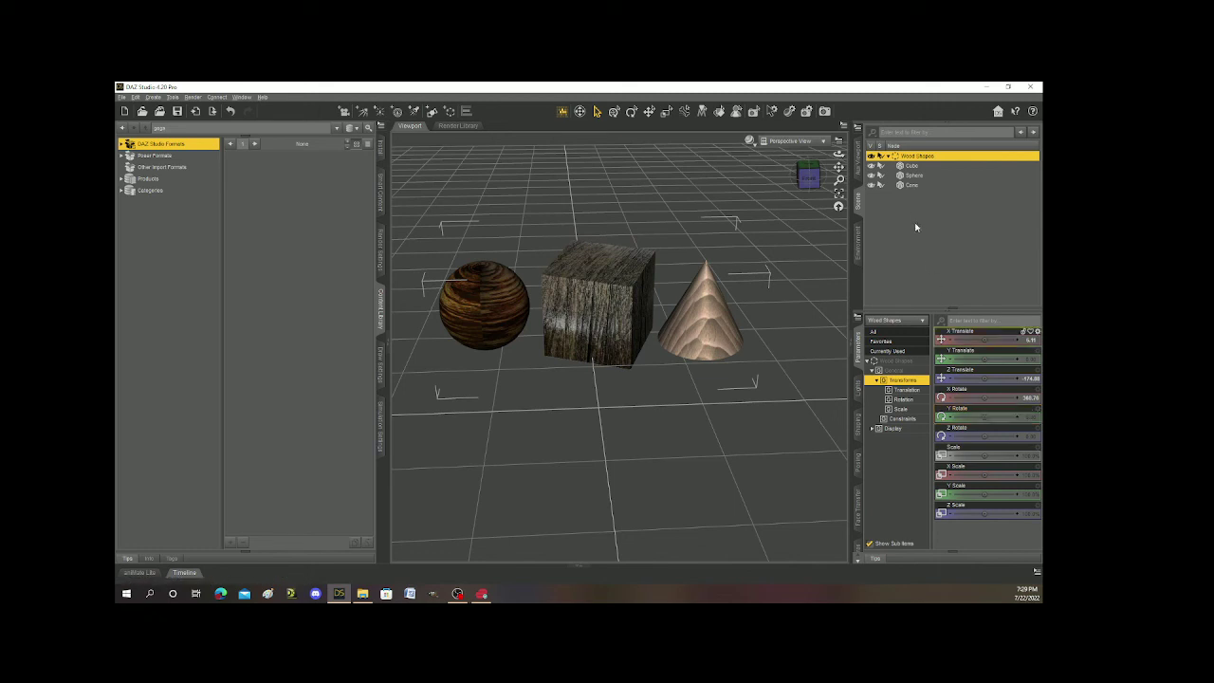
Step: Move the cube forward to Z 150.39, then rotate Wood Shapes about 50° around Y
left_click(912, 167)
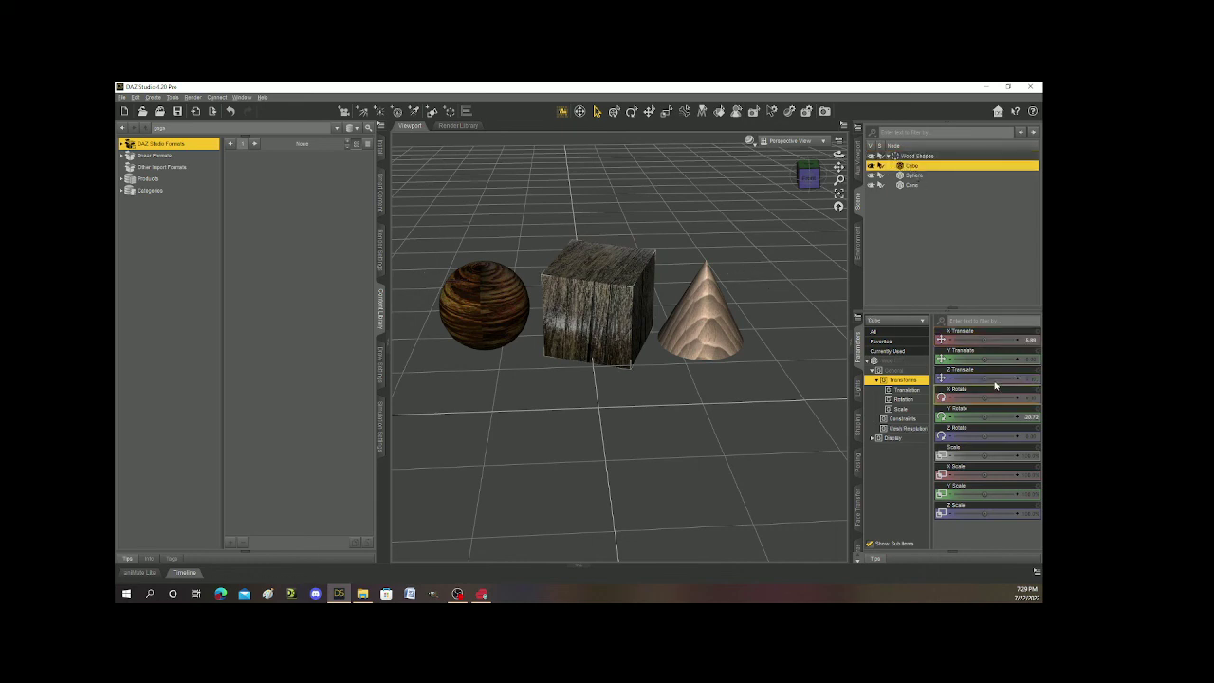
left_click_drag(984, 376, 1011, 377)
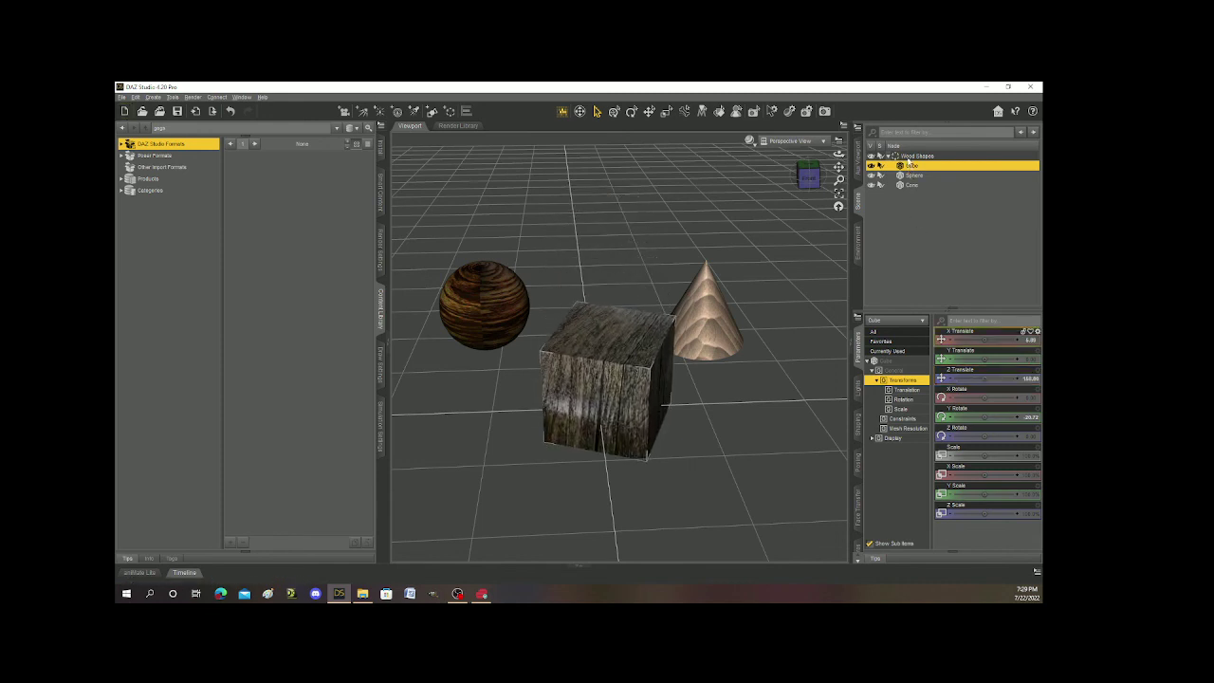
left_click(912, 156)
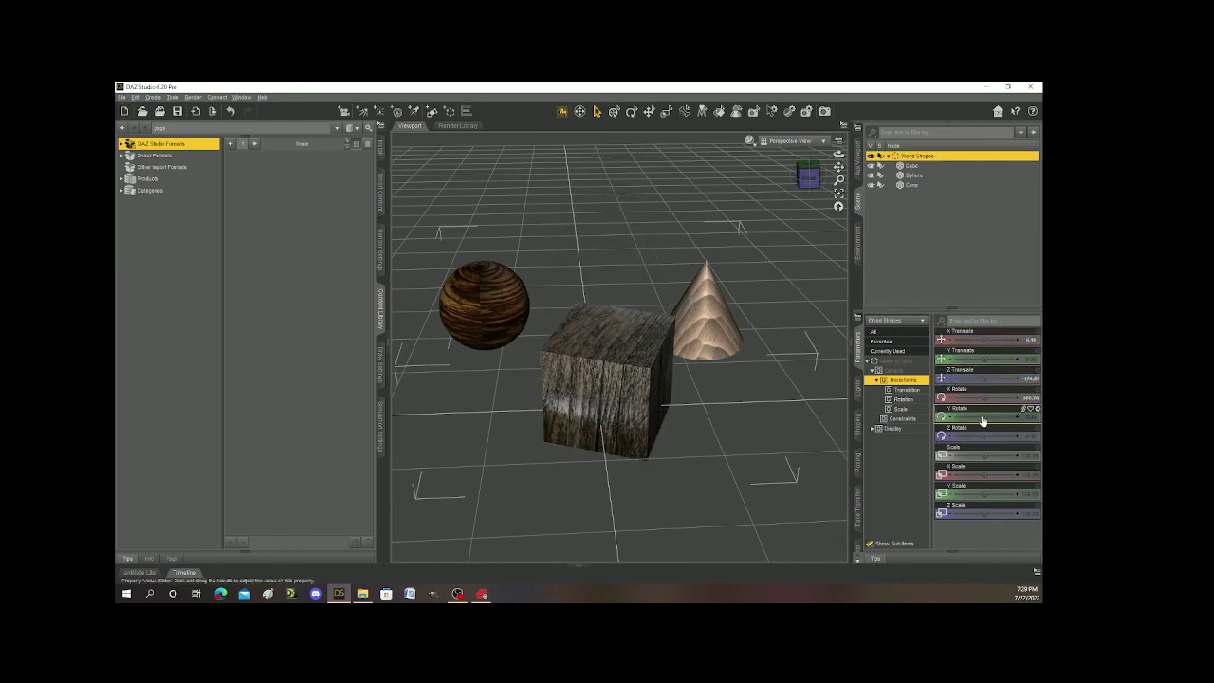
left_click_drag(983, 417, 1213, 418)
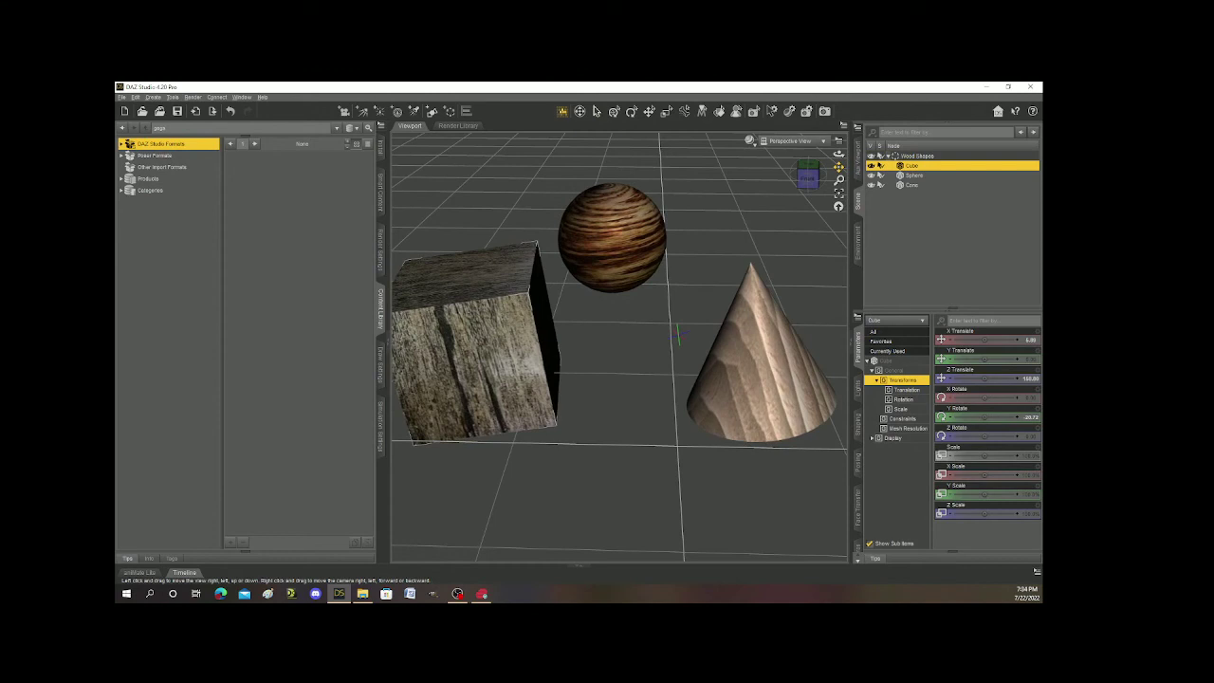
Step: Pan the viewport so the wooden cube, sphere and cone appear larger and closer
left_click_drag(838, 168, 838, 168)
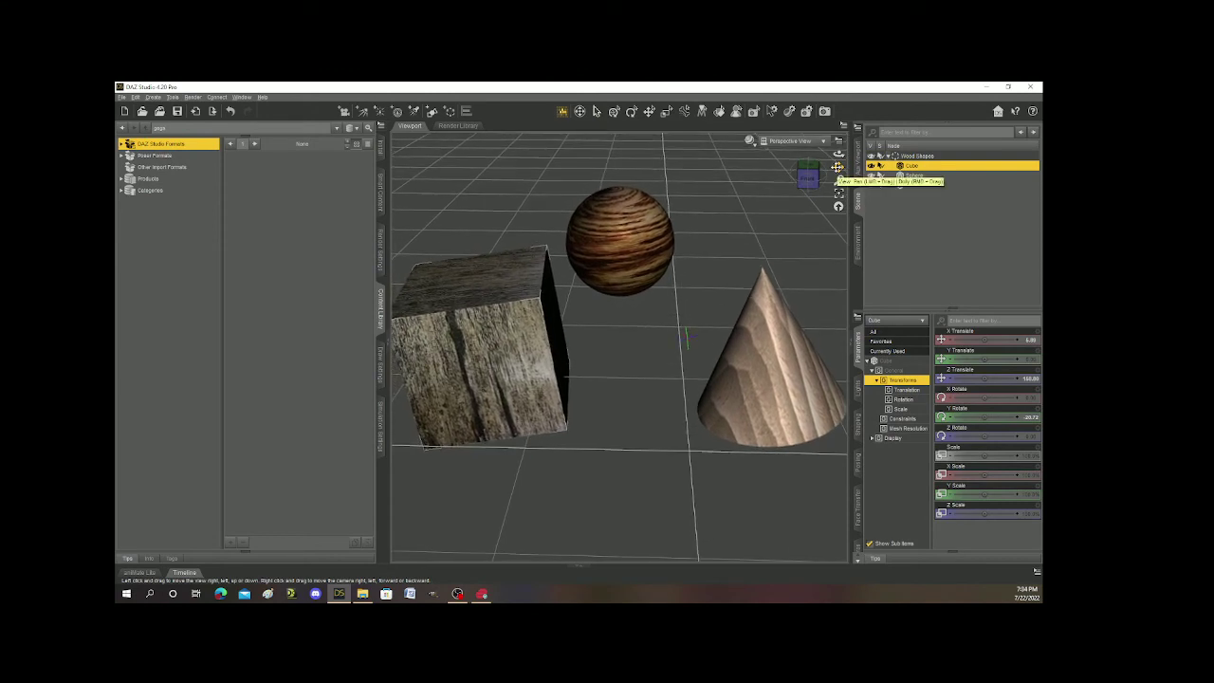